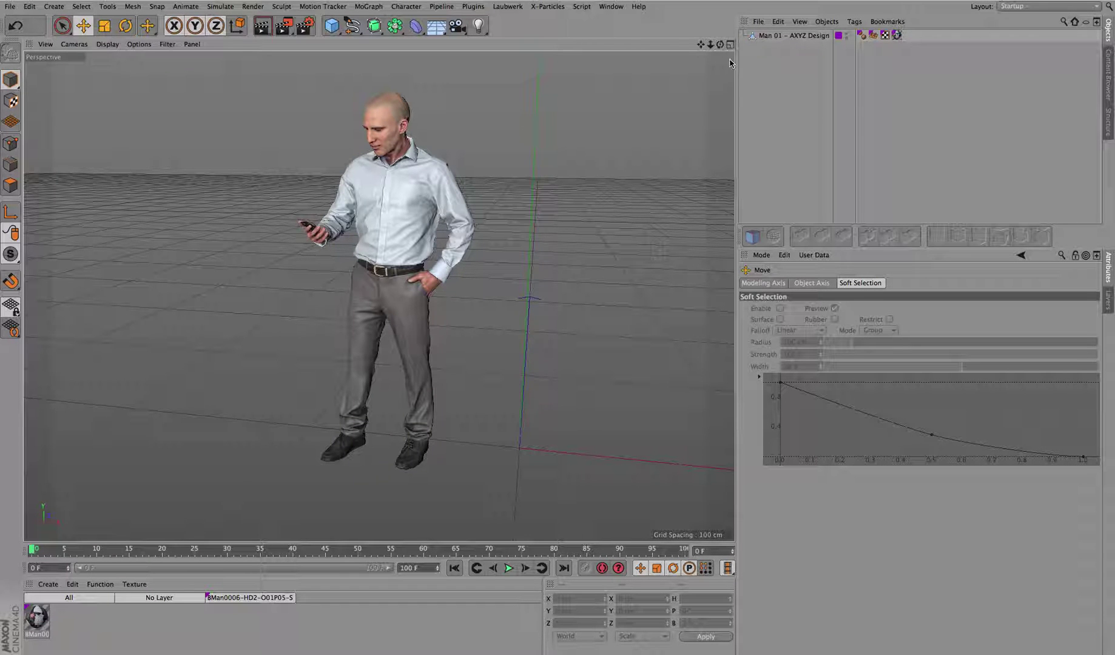
- Activate the Parametric Tool and select the Man 01 - AXYZ Design object
mouse_move(720, 46)
mouse_down()
mouse_move(819, 61)
mouse_move(737, 73)
mouse_move(719, 60)
mouse_up()
drag(378, 295, 693, 53)
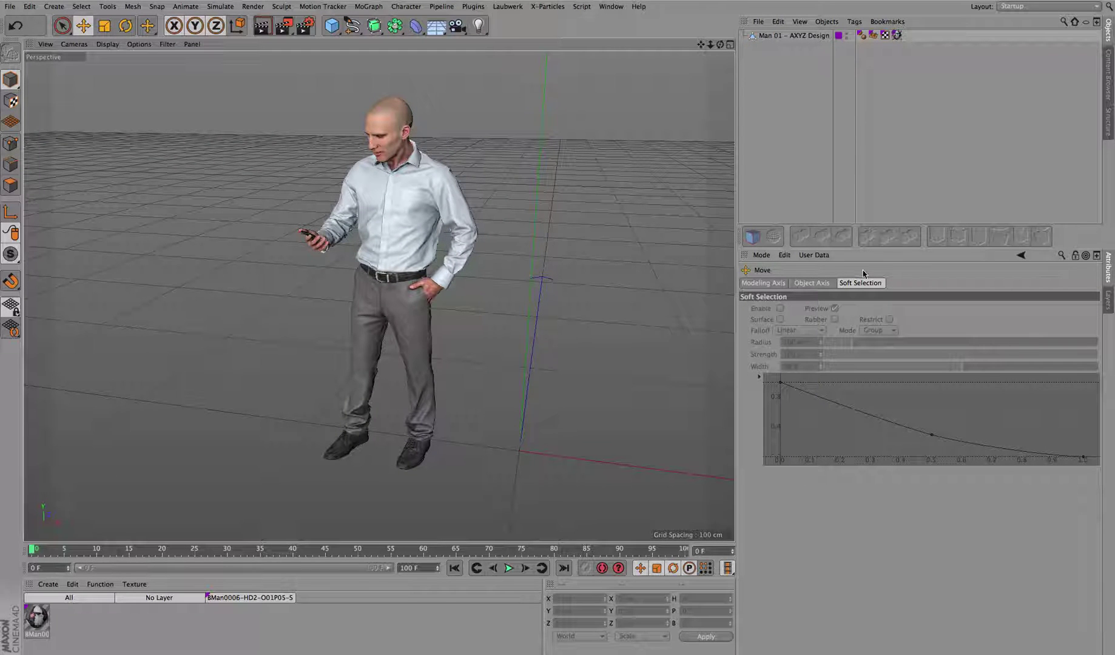
click(752, 236)
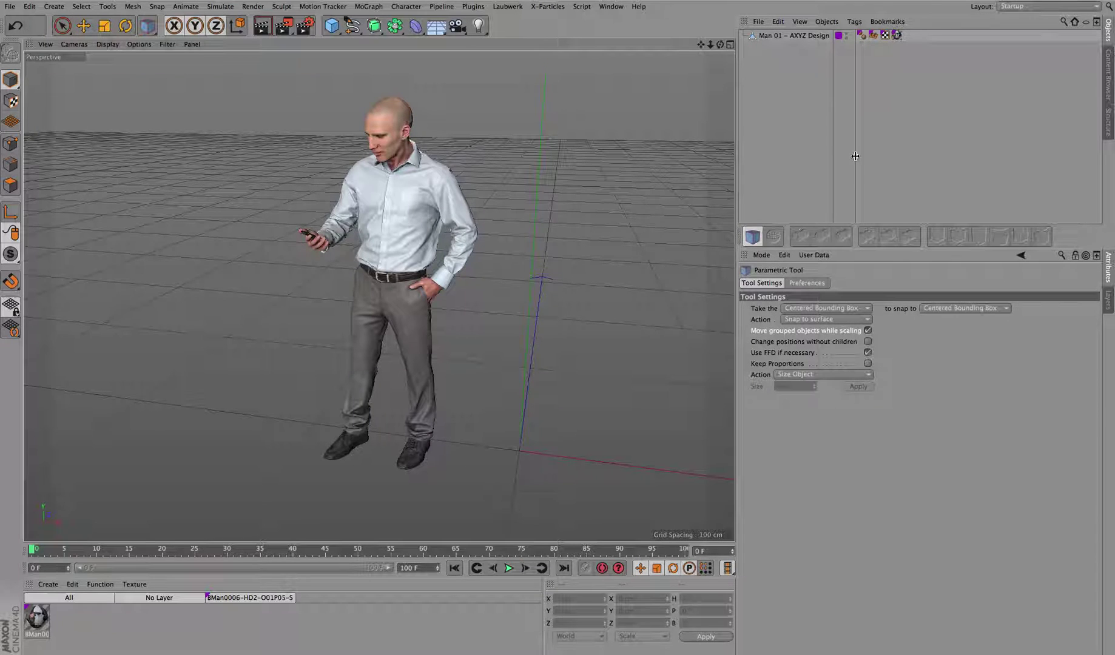
click(784, 37)
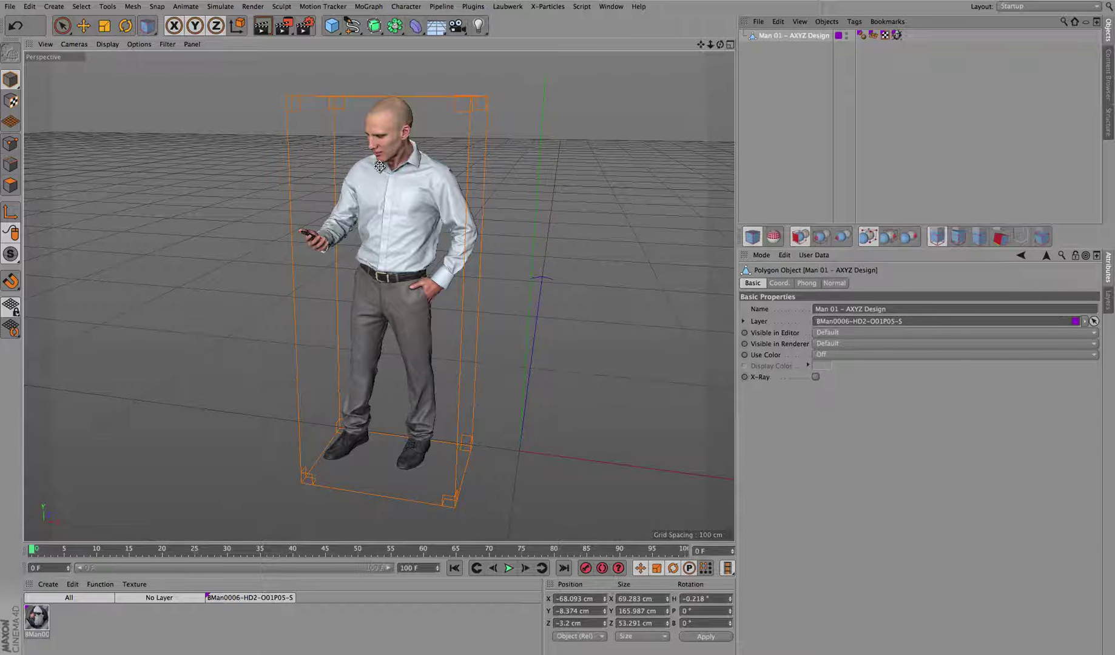
- Move and rotate the man freehand by his bounding-box faces and edges, to about X -80 cm, Z -6 cm and heading 2.2°
mouse_move(718, 48)
mouse_down()
mouse_move(700, 32)
mouse_move(719, 35)
mouse_up()
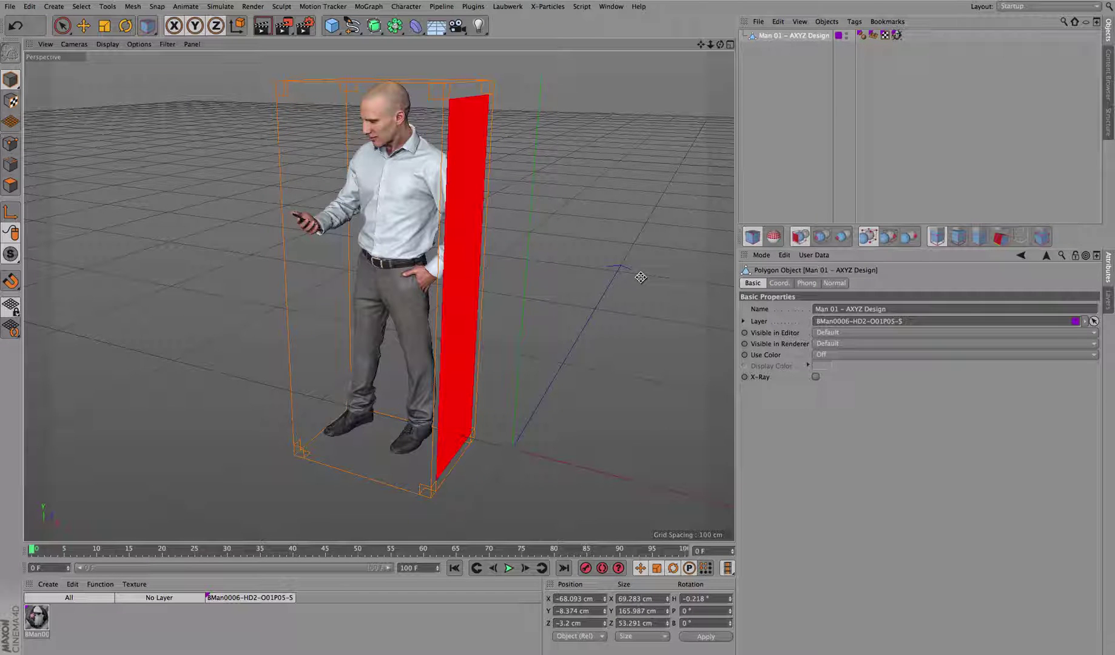
mouse_move(721, 44)
mouse_down()
mouse_move(707, 66)
mouse_move(725, 56)
mouse_up()
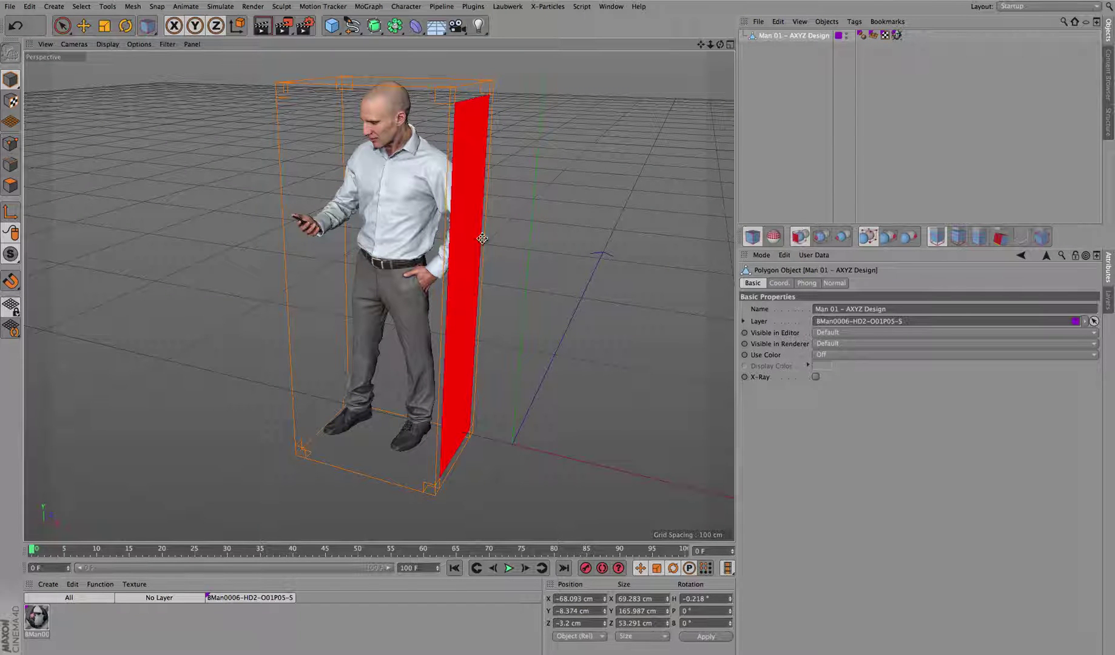
drag(590, 271, 467, 260)
click(15, 26)
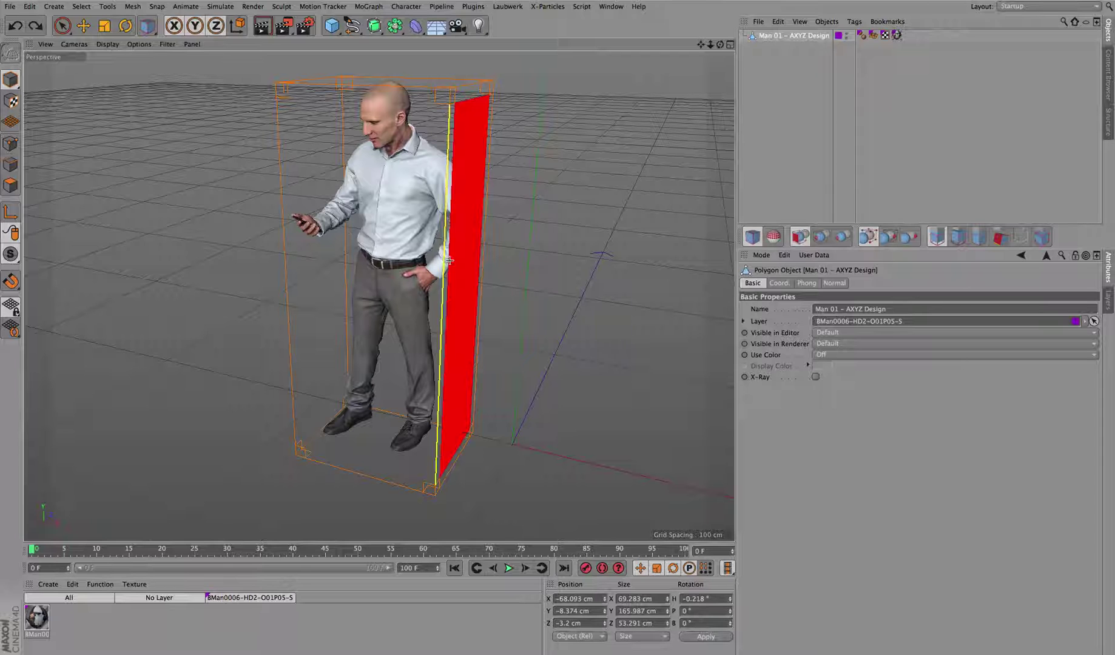
drag(538, 254, 512, 221)
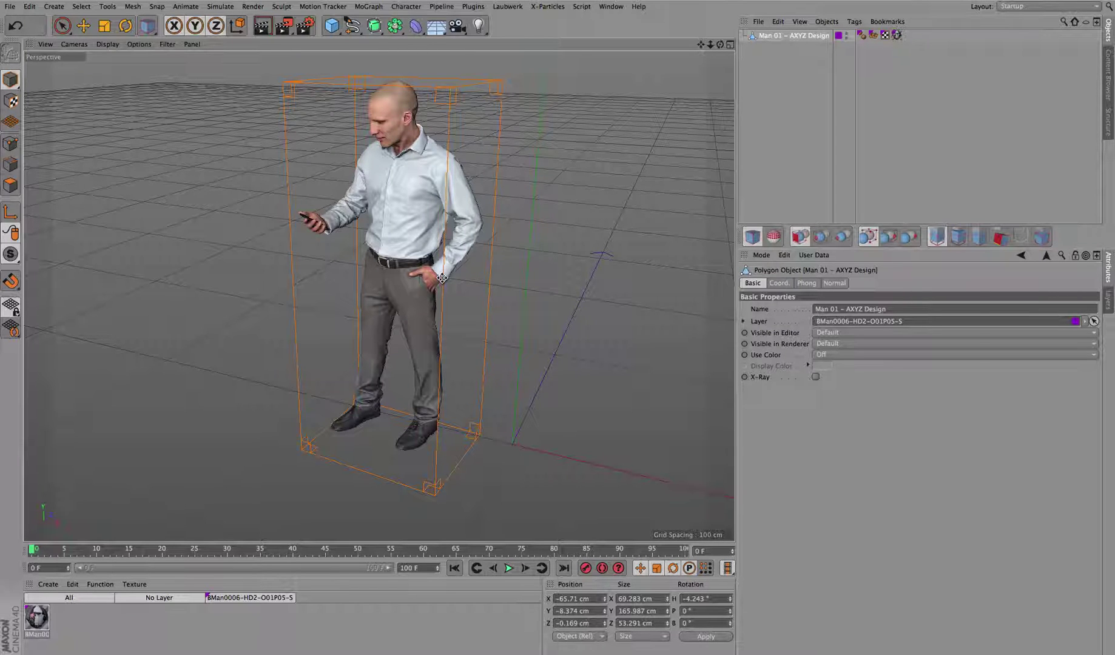
mouse_move(442, 278)
mouse_down()
mouse_move(463, 274)
mouse_move(410, 276)
mouse_move(435, 278)
mouse_up()
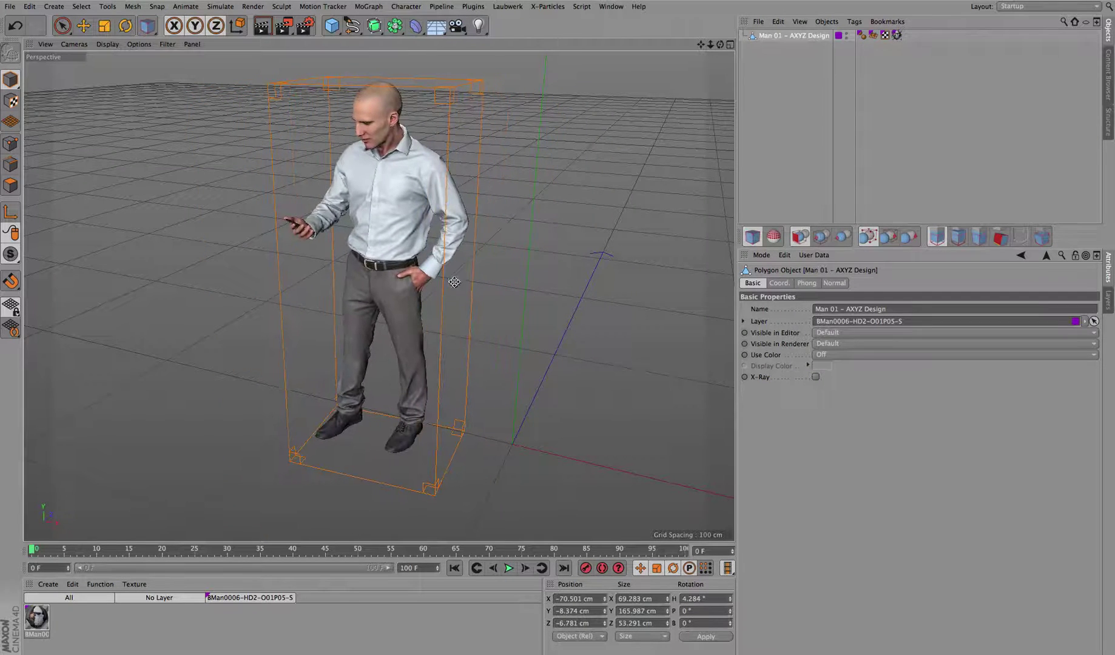
drag(459, 267, 430, 267)
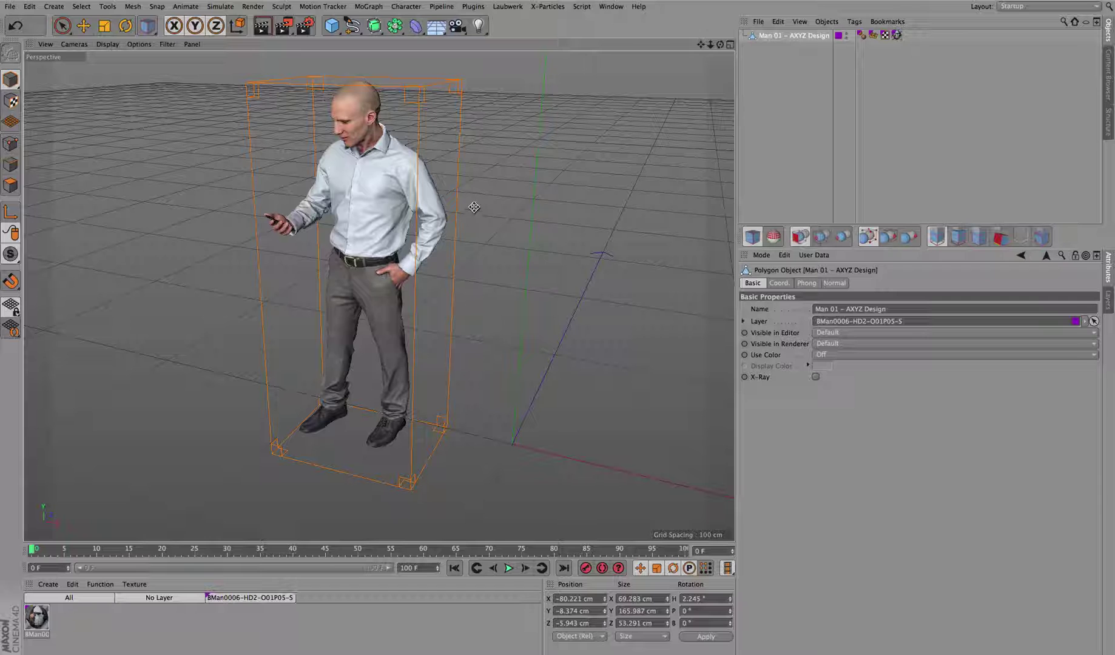
- Switch to picking points with their normals on the mesh and pitch the man about 2.7° around a point at his foot
click(822, 243)
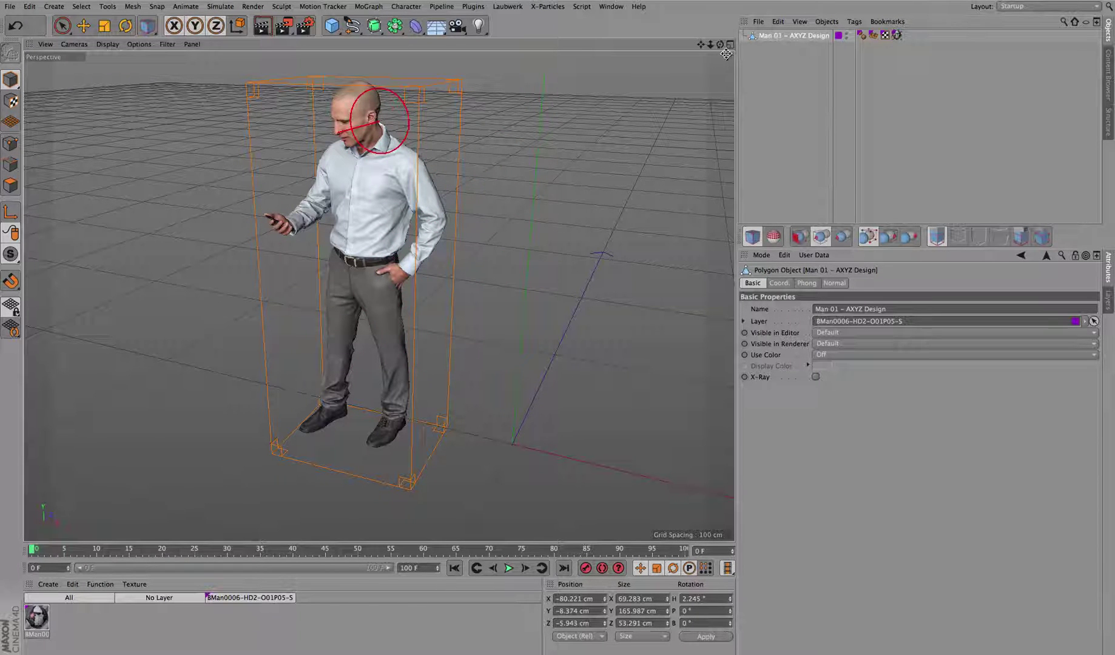
mouse_move(720, 44)
mouse_down()
mouse_move(713, 58)
mouse_move(716, 37)
mouse_move(746, 38)
mouse_move(700, 47)
mouse_up()
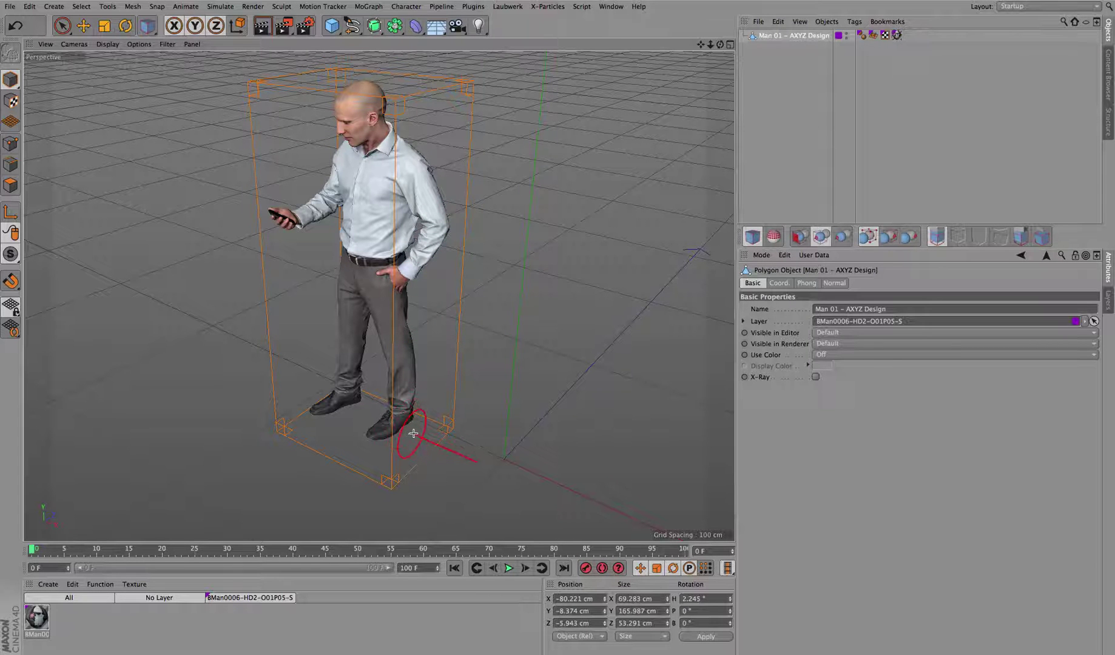
drag(719, 46, 689, 23)
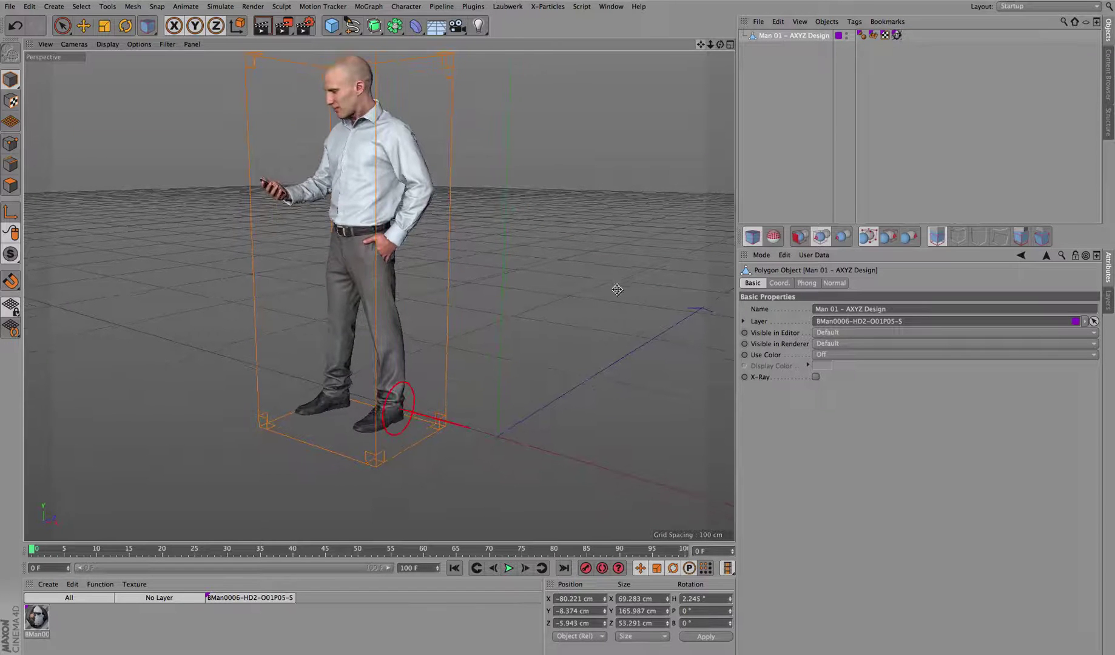
mouse_move(579, 308)
mouse_down()
mouse_move(654, 290)
mouse_move(581, 297)
mouse_up()
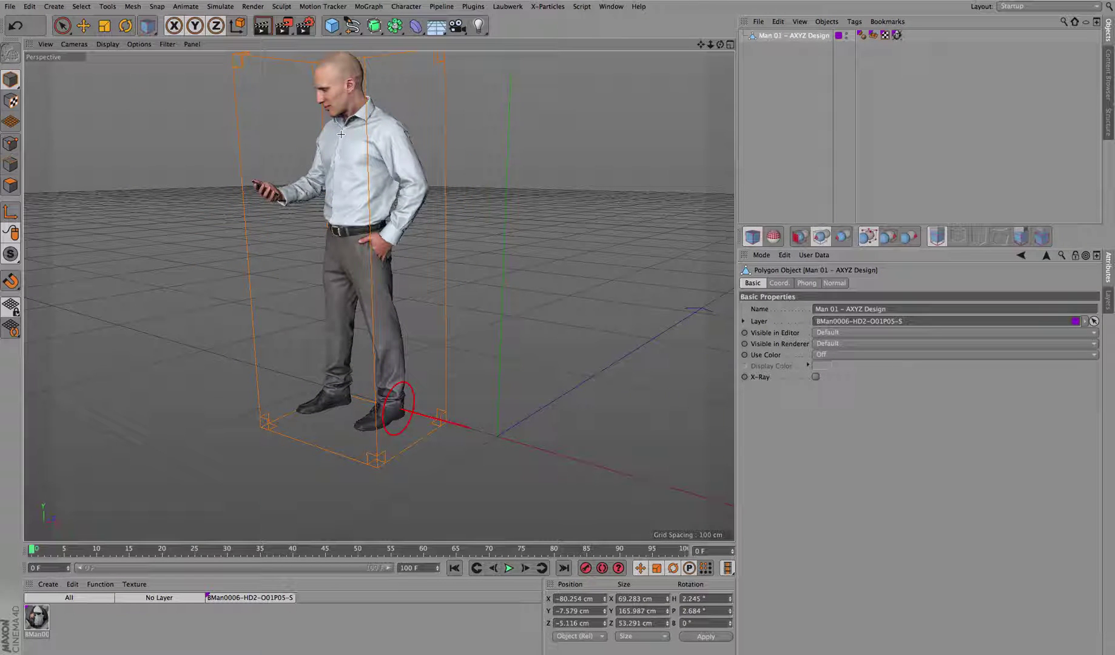
- Pick a reference point on the man's front, bank him about 2.7° and move him to about X -87, Y -5, Z 14 cm
drag(332, 134, 332, 160)
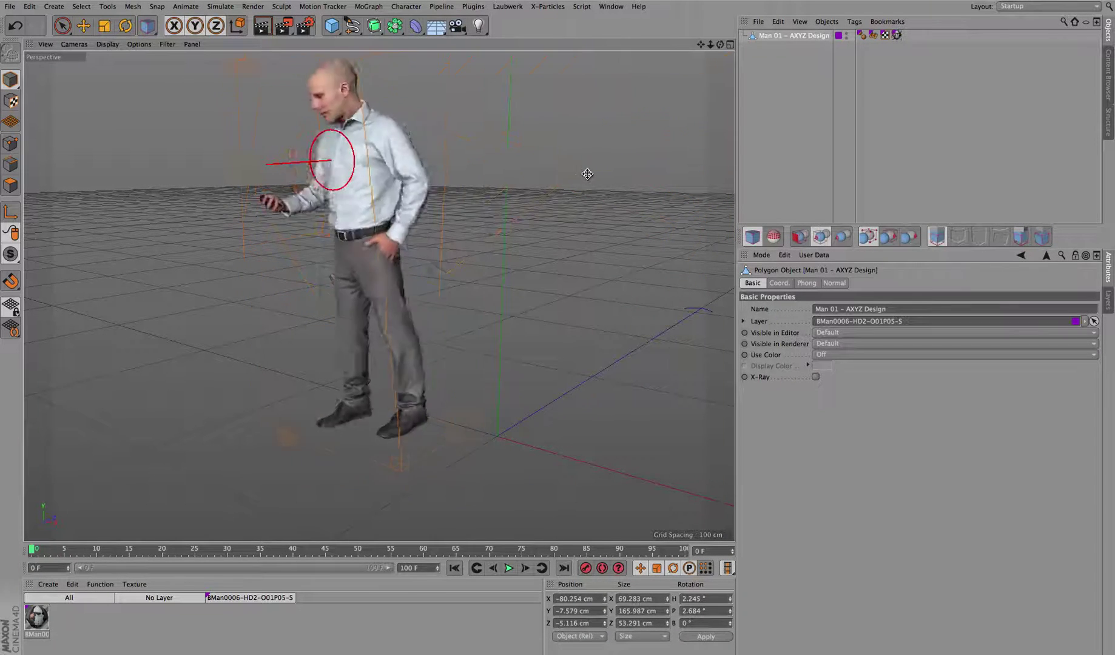
mouse_move(588, 174)
mouse_down()
mouse_move(490, 188)
mouse_move(578, 183)
mouse_up()
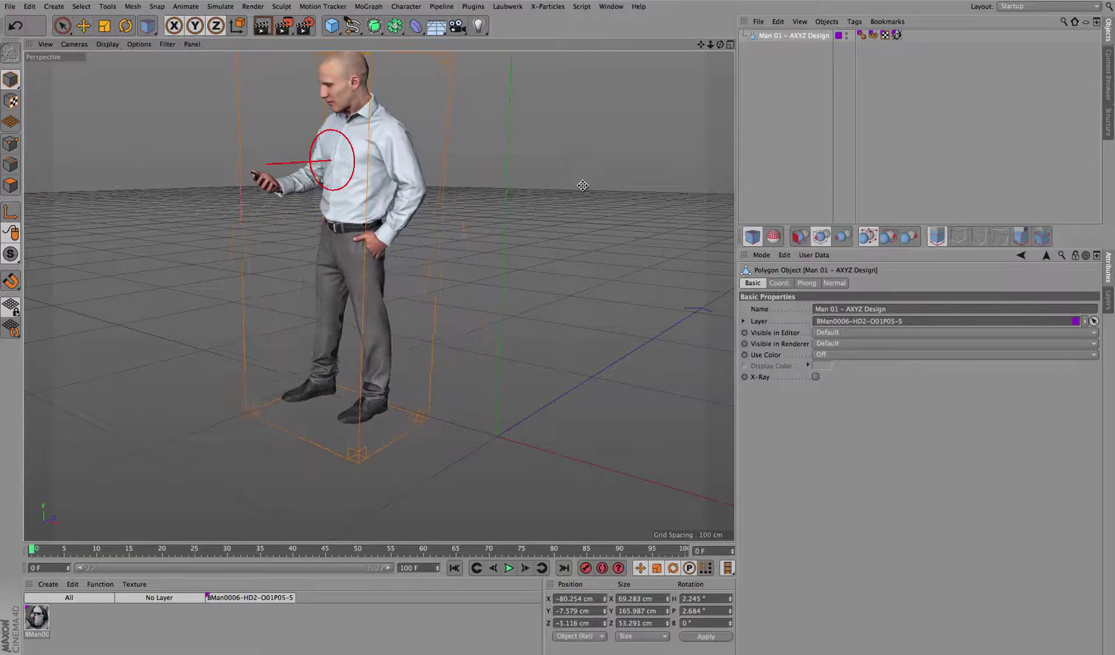
mouse_move(700, 45)
mouse_down()
mouse_move(715, 73)
mouse_move(728, 72)
mouse_move(704, 65)
mouse_up()
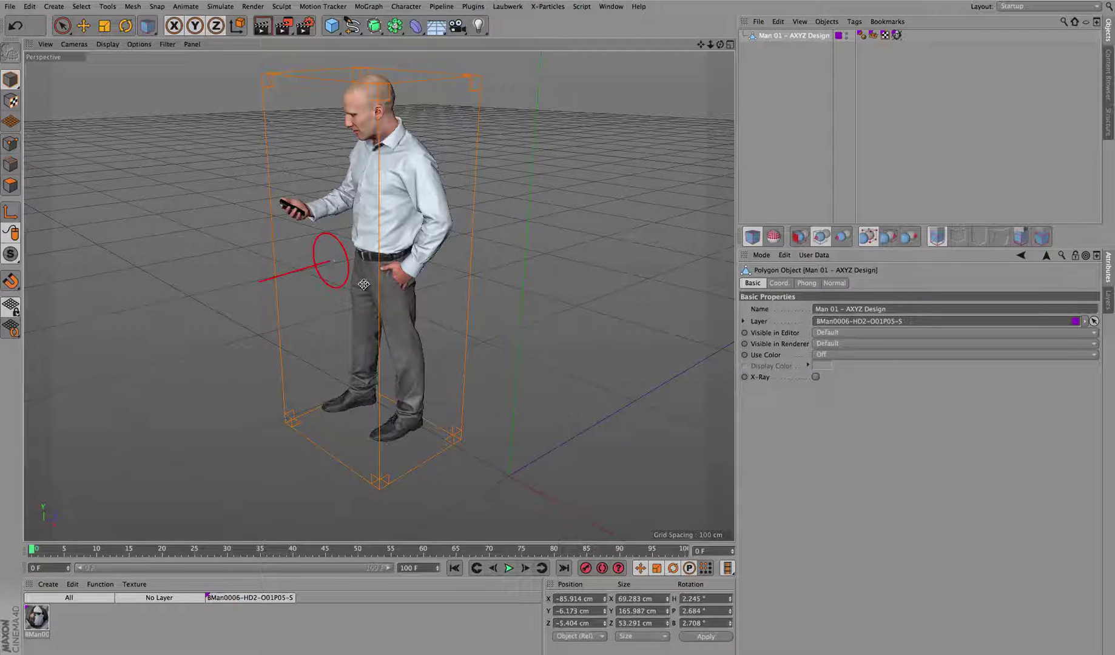
drag(332, 324, 395, 260)
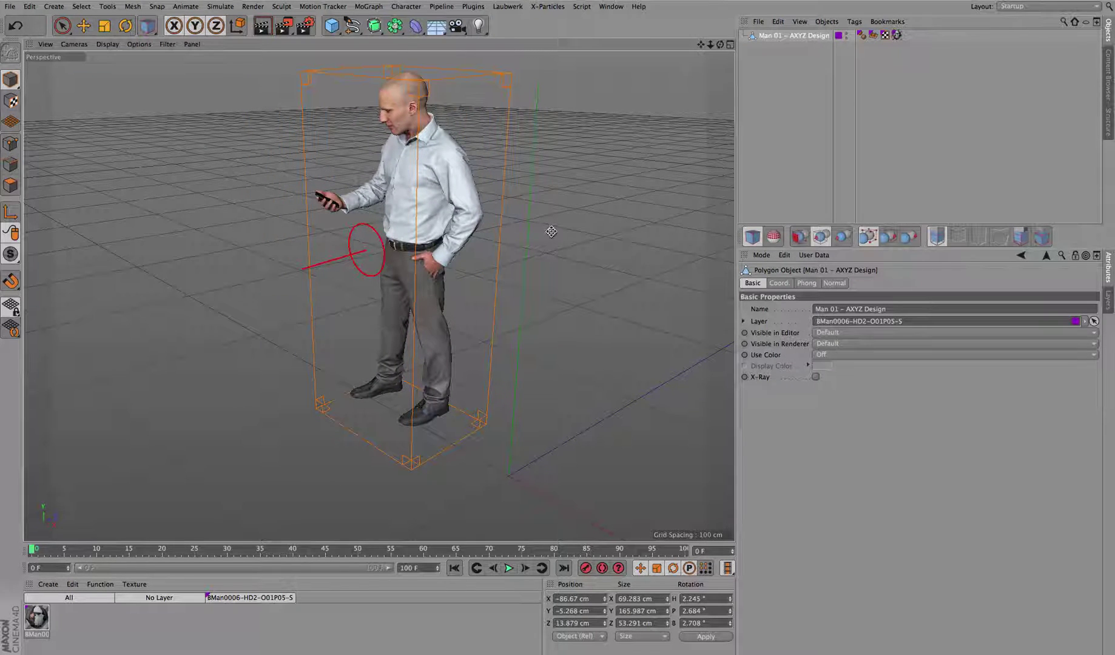
- Switch to the third point-picking mode and rotate the man slightly around a point on his shoulder
drag(711, 50, 379, 296)
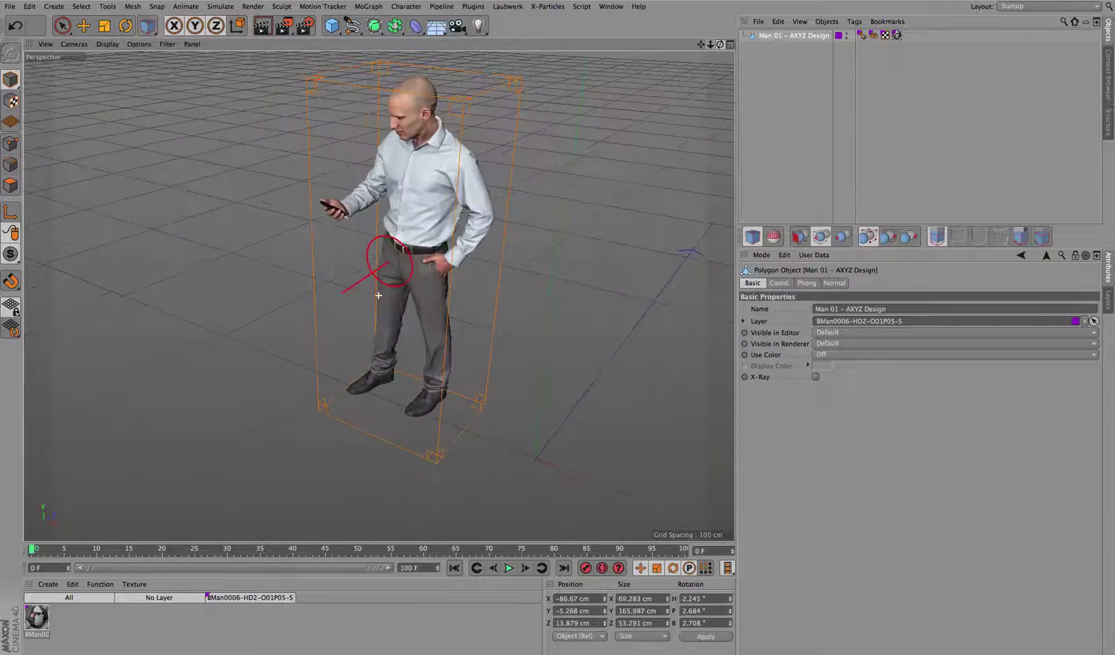
drag(711, 49, 411, 221)
drag(712, 48, 714, 79)
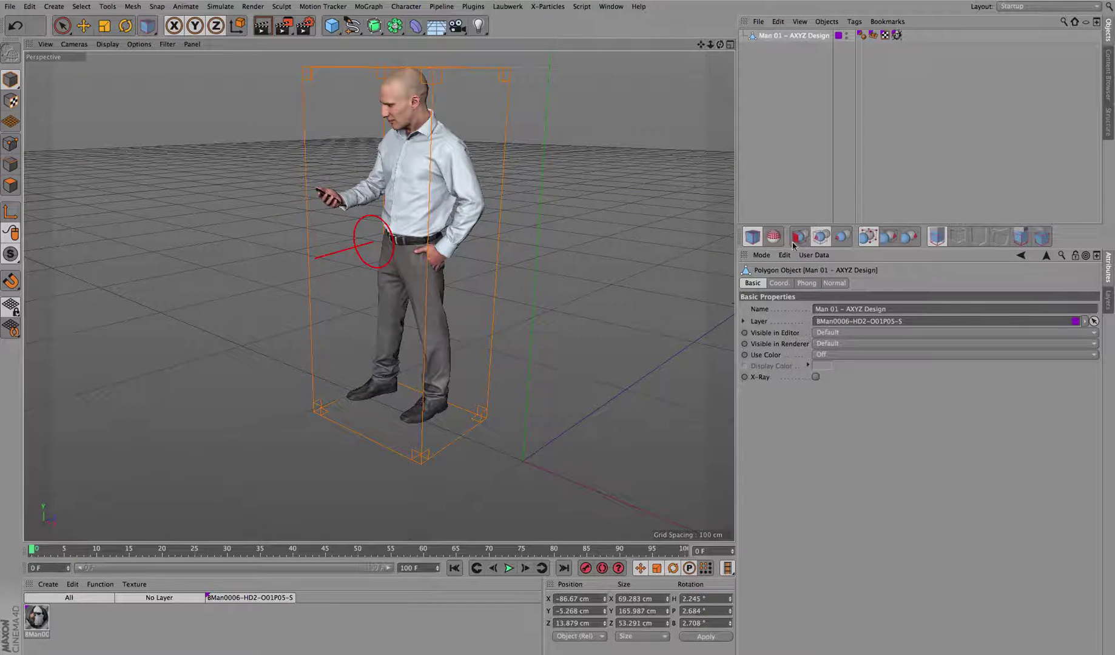
click(847, 244)
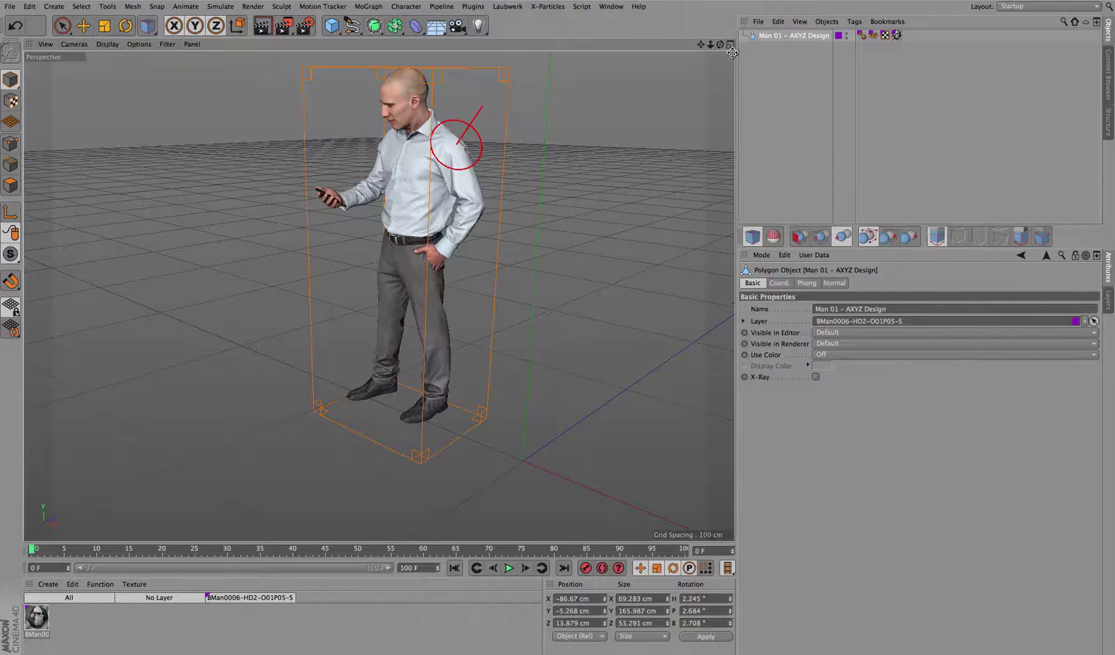
drag(720, 45, 713, 68)
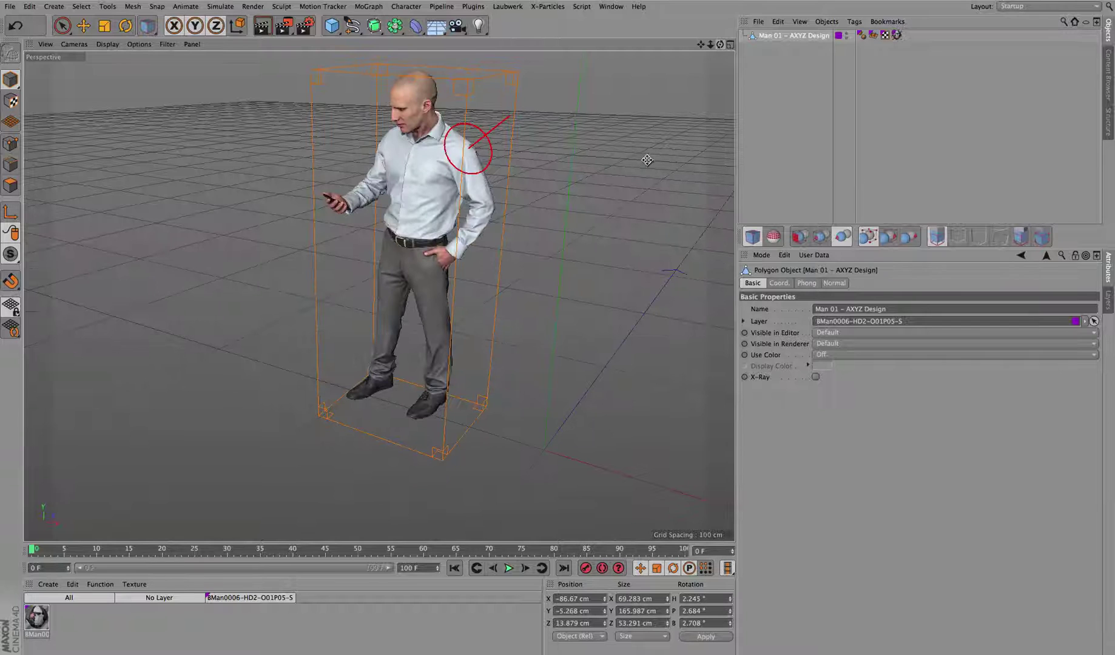
drag(615, 156, 625, 121)
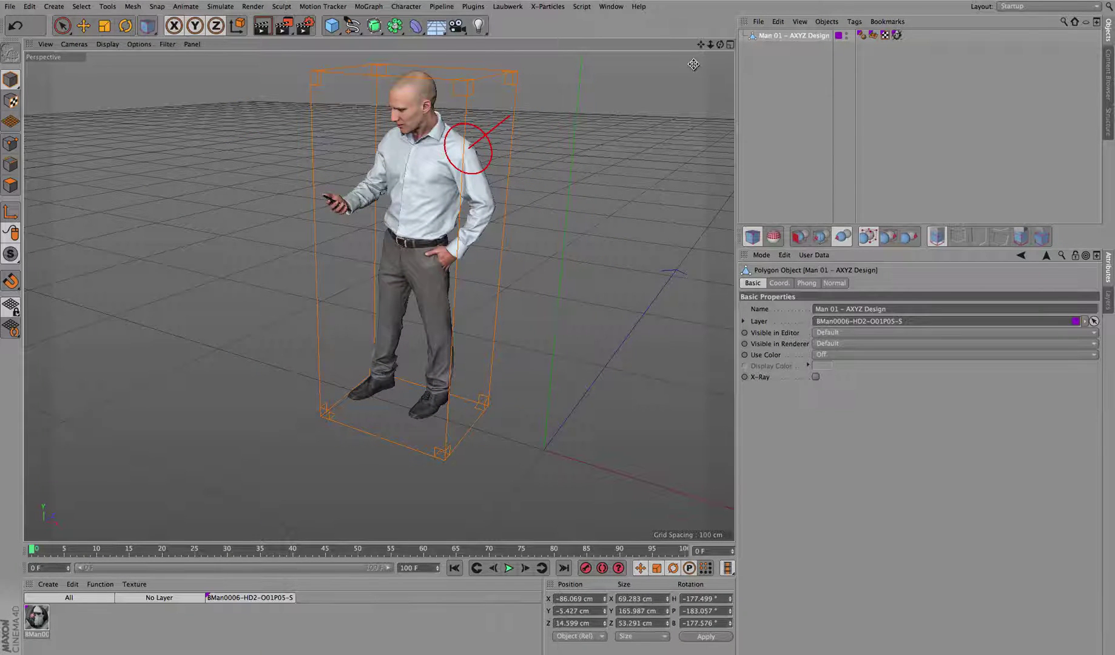
- Add a cube primitive and scale it uniformly to about 46 cm per side
drag(702, 47, 583, 177)
mouse_move(721, 45)
mouse_down()
mouse_move(752, 78)
mouse_move(717, 49)
mouse_up()
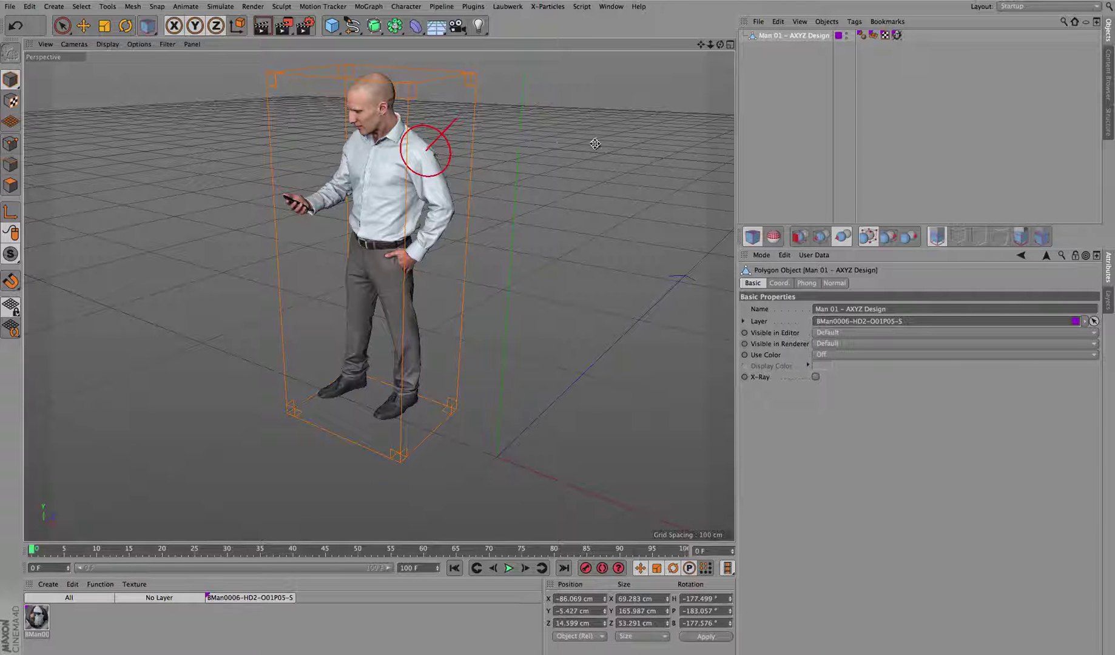
mouse_move(720, 45)
mouse_down()
mouse_move(713, 32)
mouse_move(725, 48)
mouse_up()
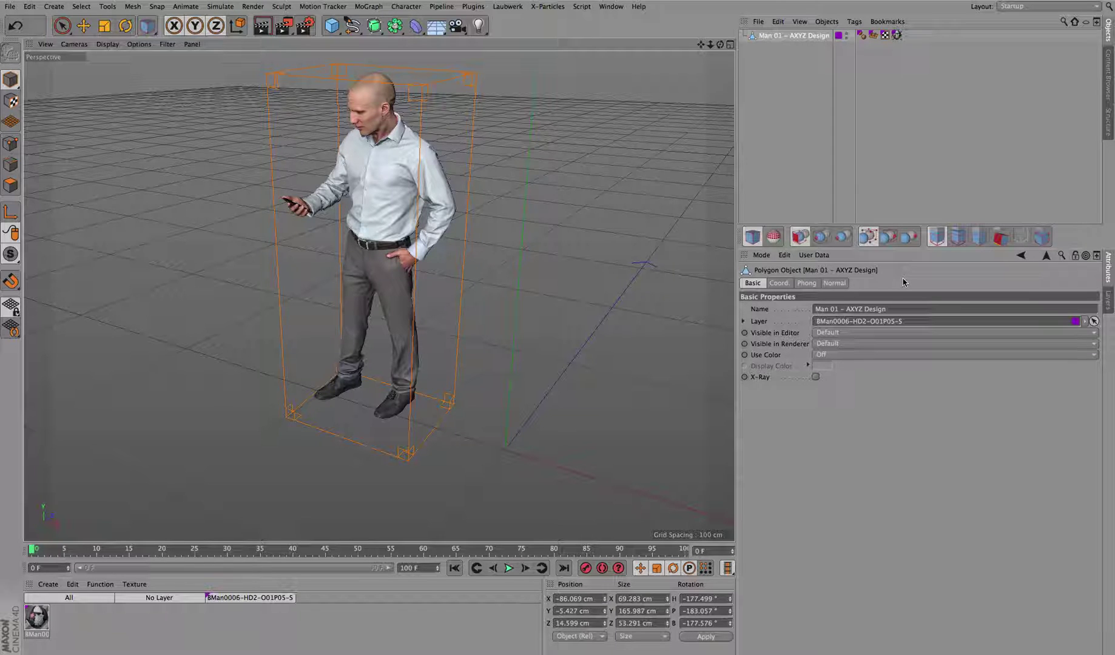
click(332, 27)
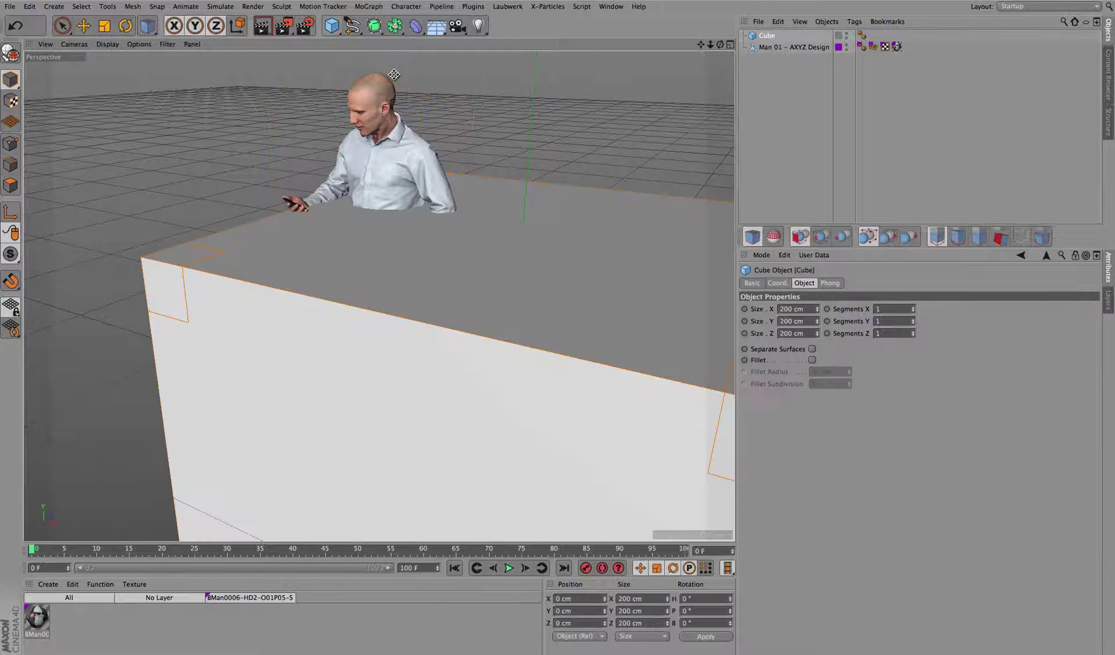
scroll(578, 240, down, 5)
scroll(578, 239, down, 2)
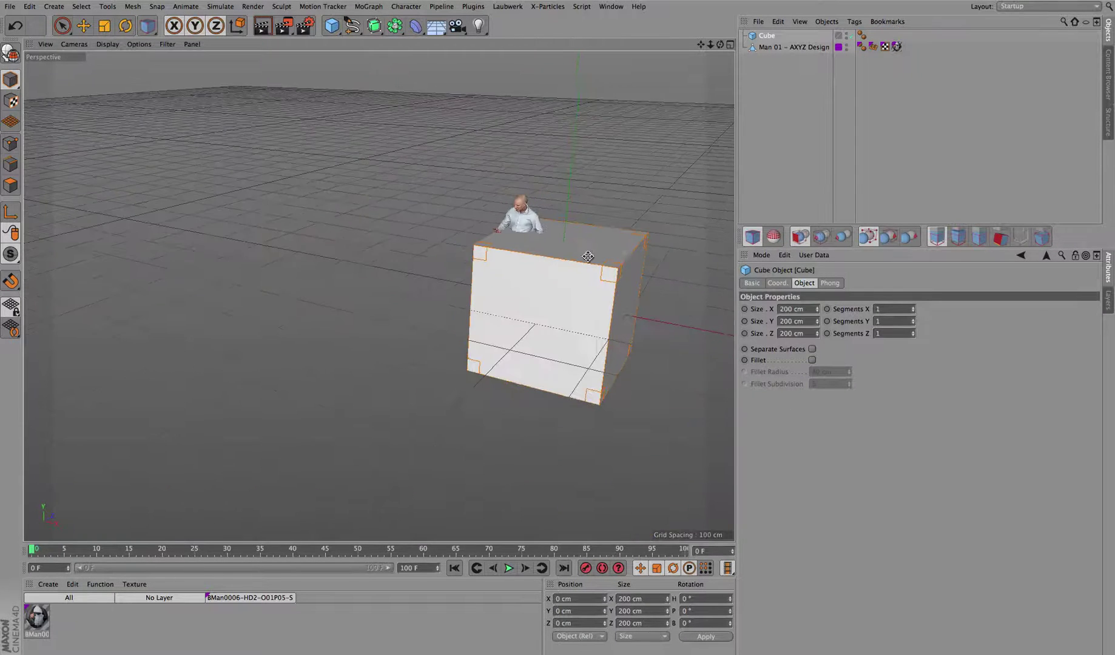
drag(695, 268, 705, 213)
drag(719, 44, 719, 44)
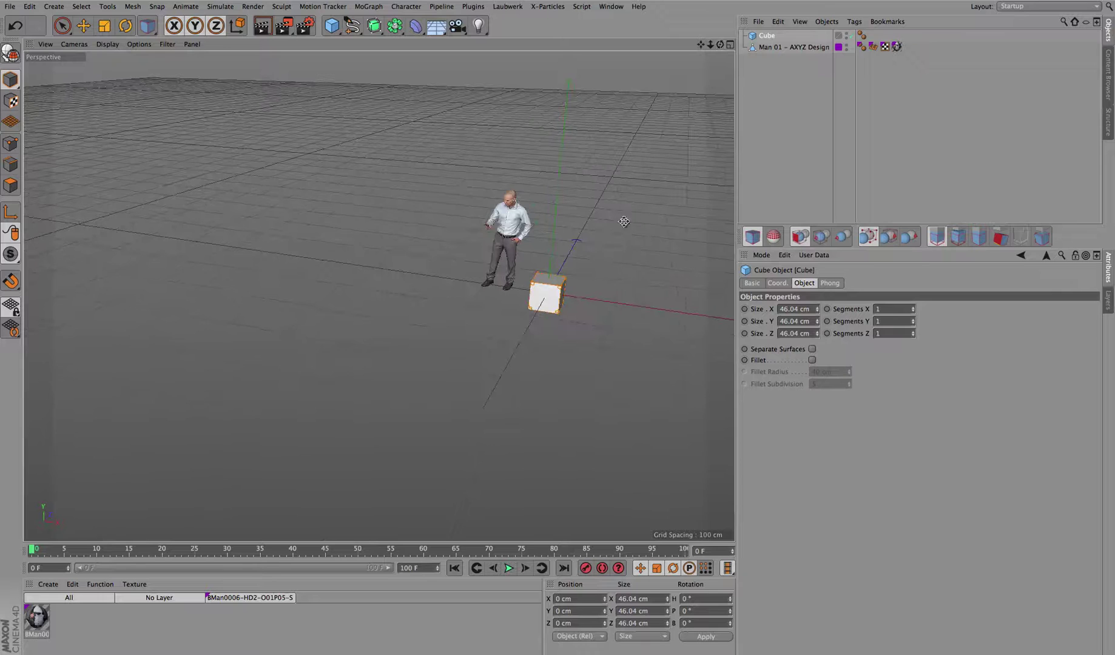
- Select the man, pick the bottom face of his bounding box, and snap it onto the cube's top face
click(514, 220)
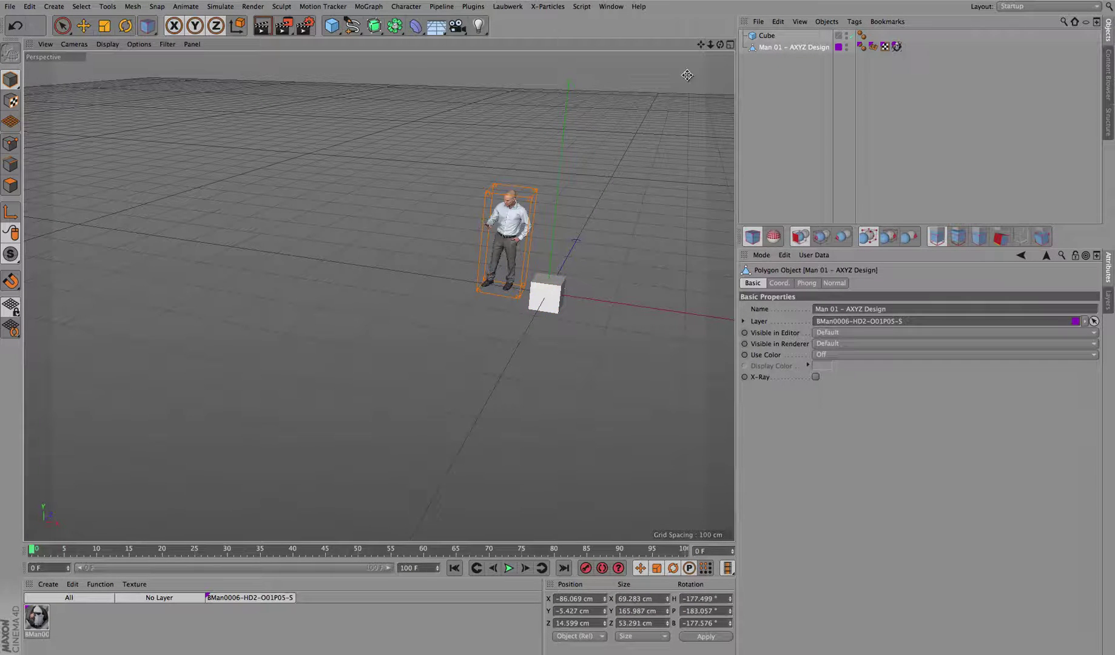
scroll(526, 258, up, 5)
drag(720, 44, 435, 440)
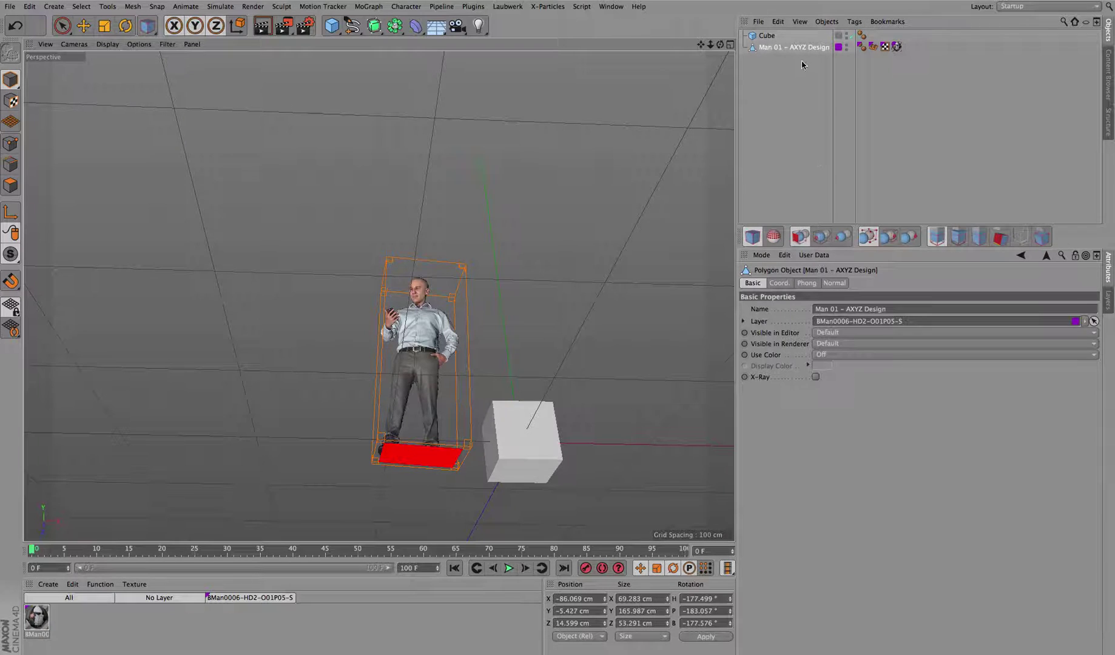
drag(720, 44, 576, 32)
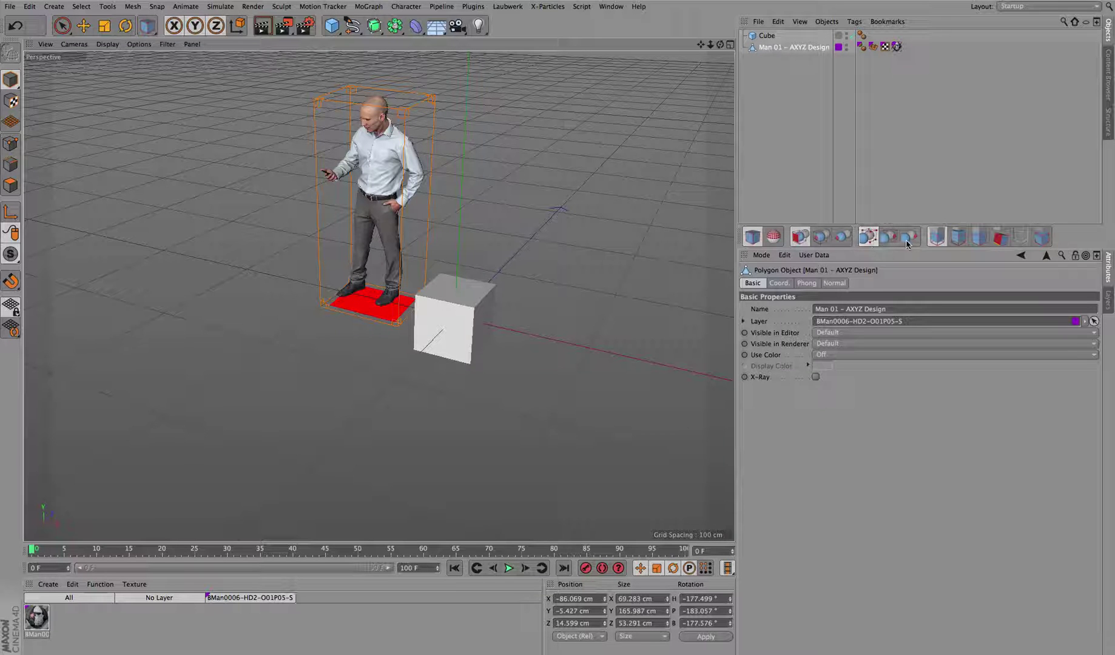
click(866, 241)
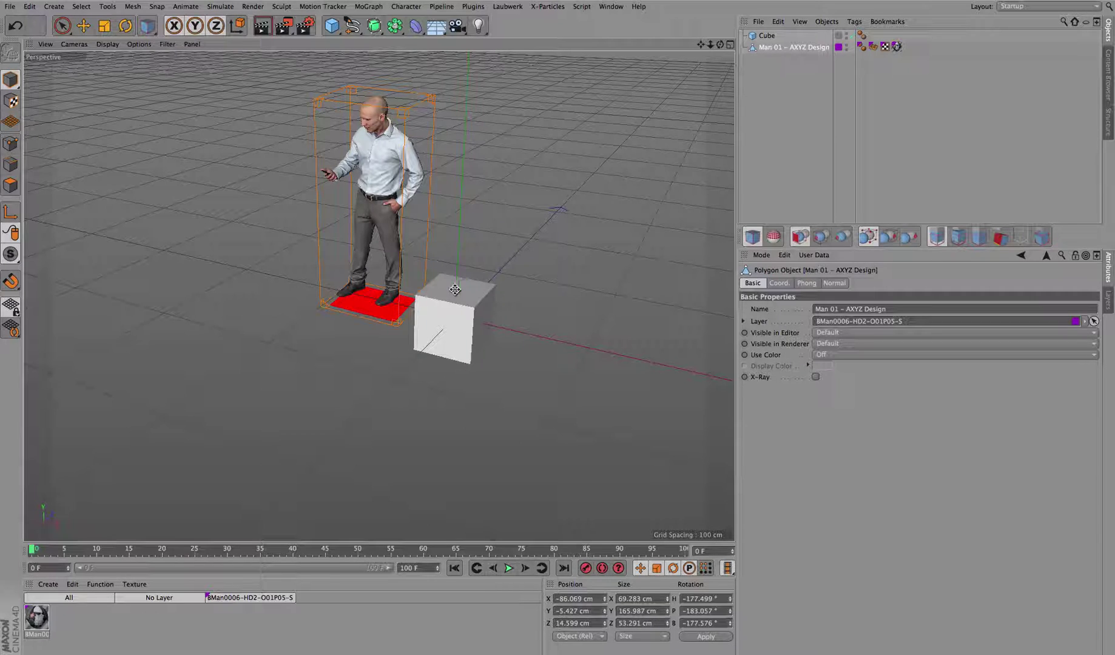
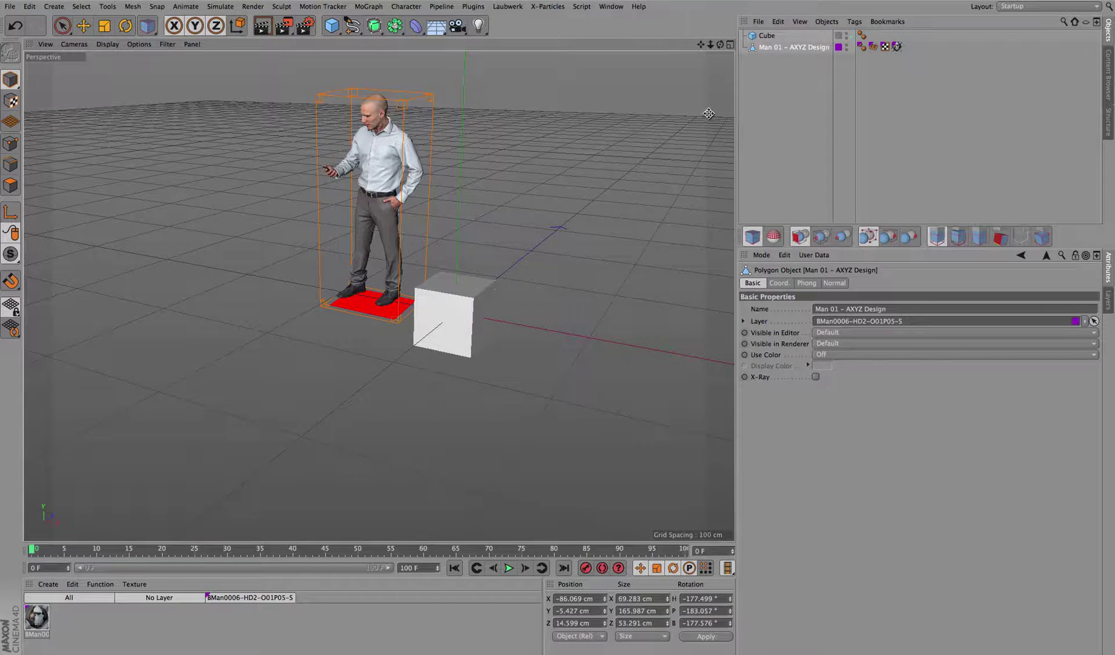
drag(720, 45, 520, 229)
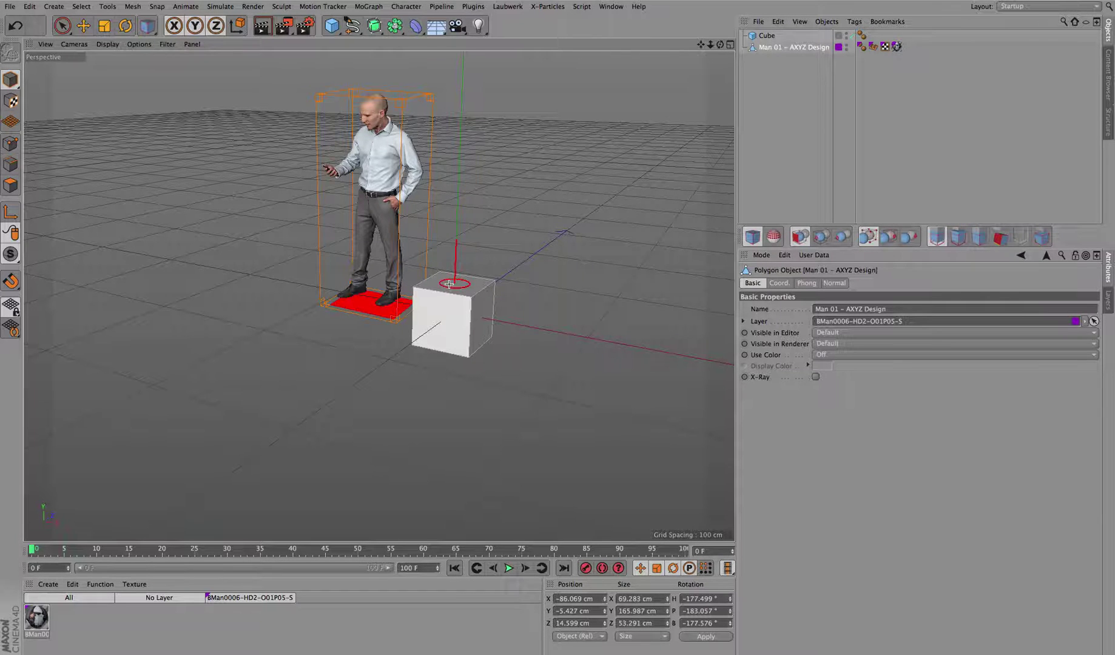
click(449, 283)
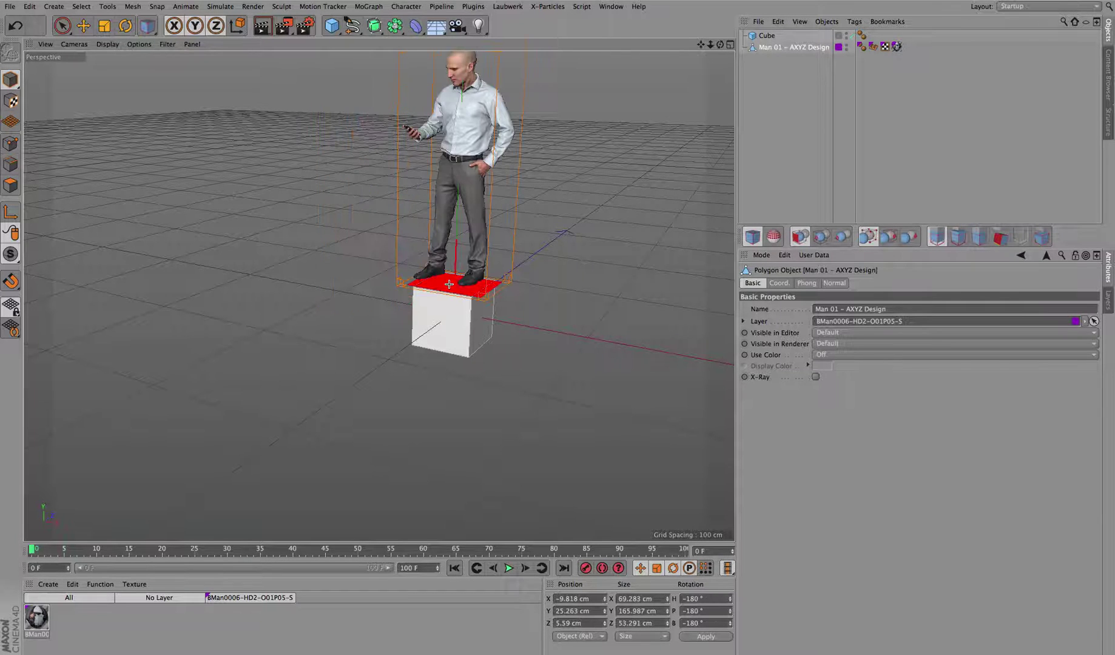
- Snap the man's base onto further faces of the cube, finishing with him sticking out horizontally from a side face
click(483, 322)
click(440, 321)
click(456, 288)
drag(720, 44, 737, 44)
drag(379, 295, 478, 254)
click(446, 289)
click(452, 284)
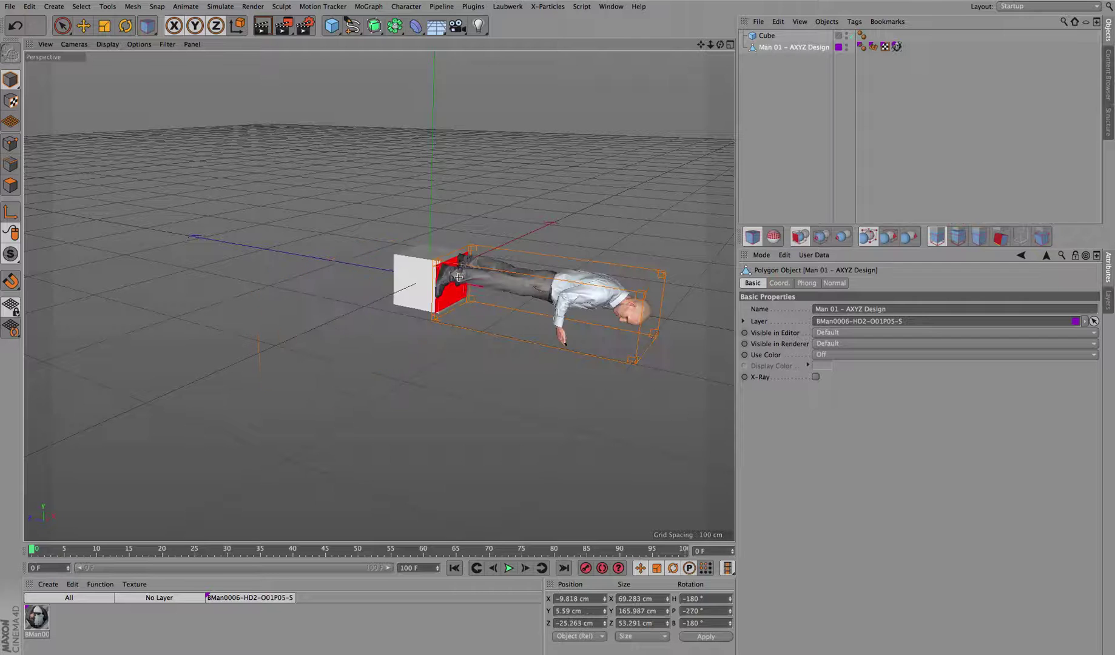
- Snap the man upright onto the cube's top face, and widen the cube into a slab about 130 × 46 × 144 cm
click(432, 253)
mouse_move(721, 44)
mouse_down()
mouse_move(661, 64)
mouse_move(702, 47)
mouse_up()
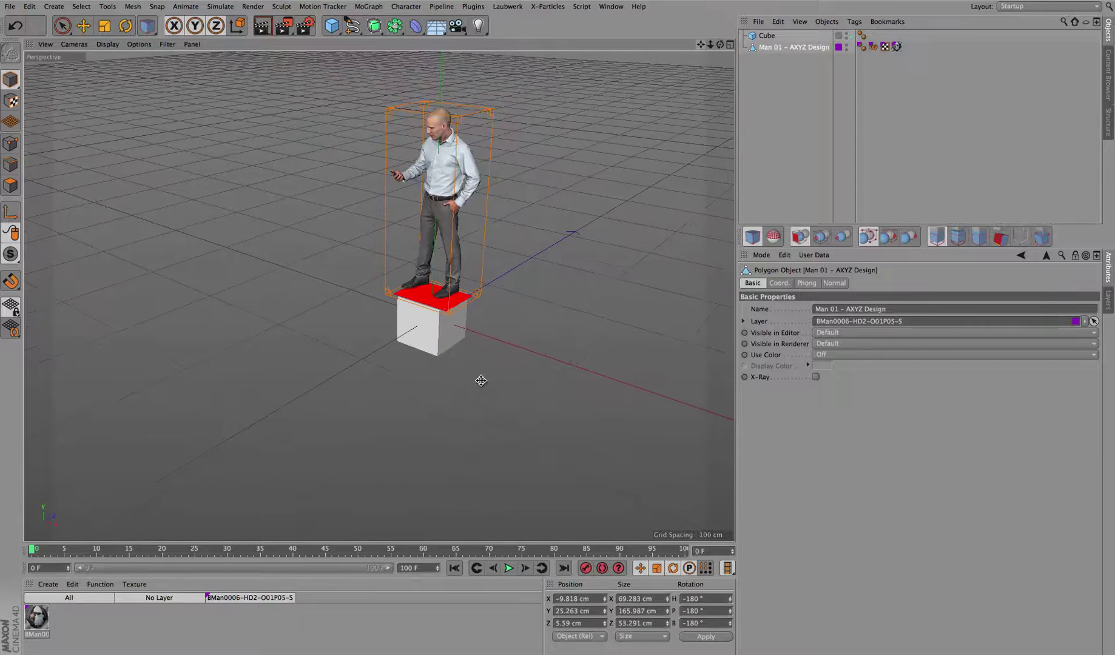
click(455, 332)
drag(455, 332, 292, 392)
click(440, 182)
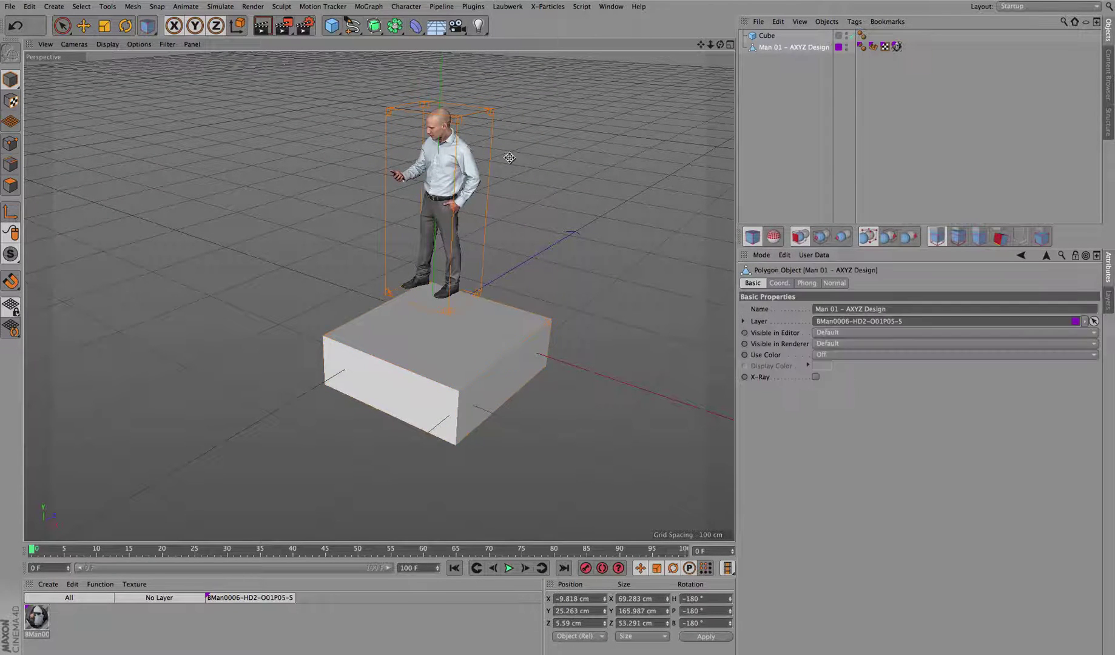
- Snap the man's base beside the slab, and place him back upright near the middle of its top face
drag(719, 54, 483, 261)
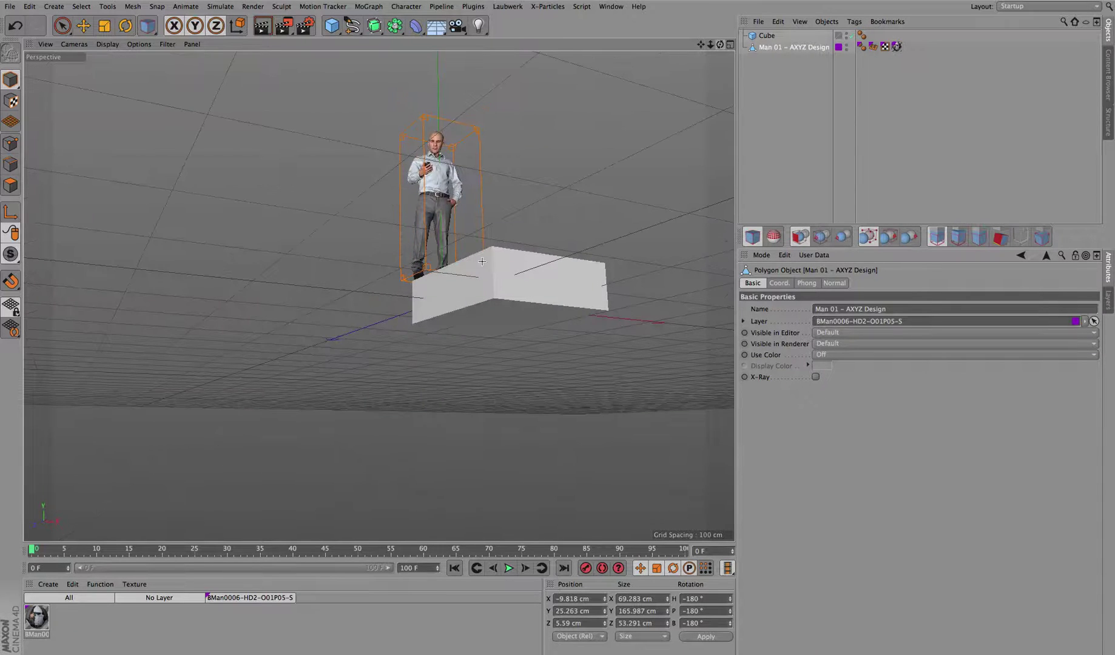
click(436, 280)
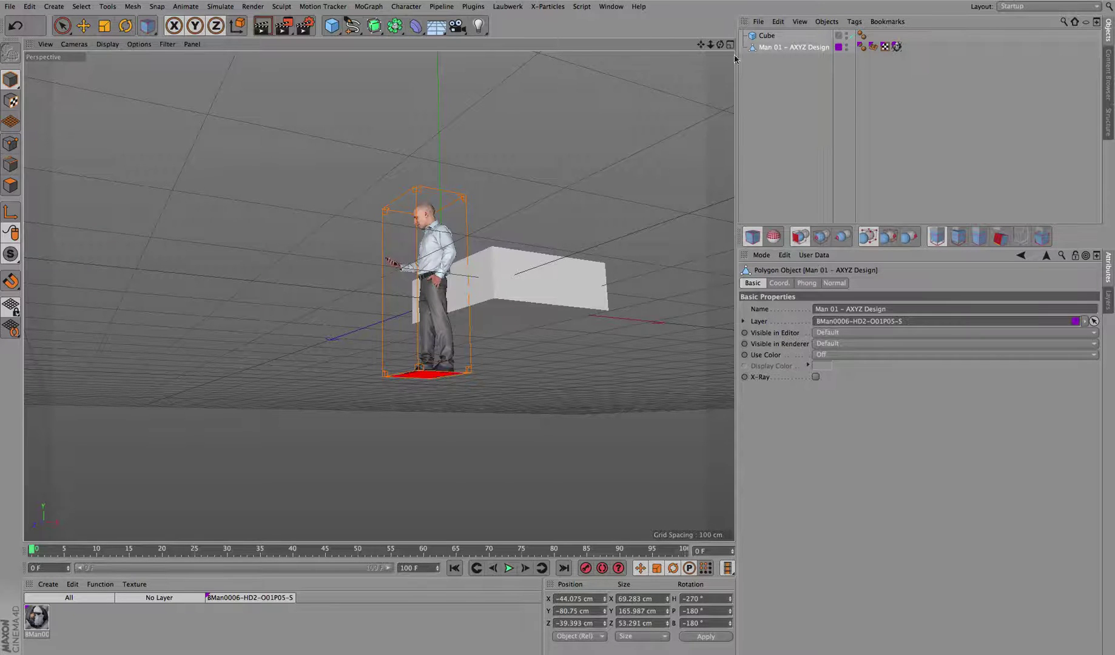
drag(719, 48, 497, 256)
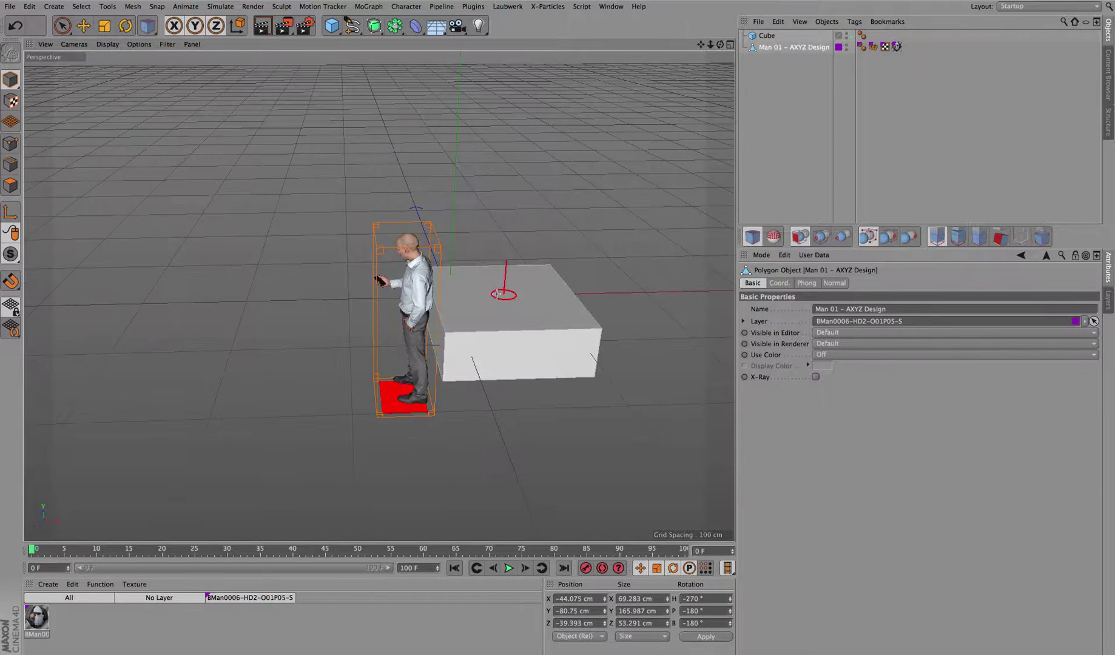
click(497, 294)
drag(719, 46, 695, 44)
click(418, 304)
click(399, 254)
drag(721, 44, 637, 33)
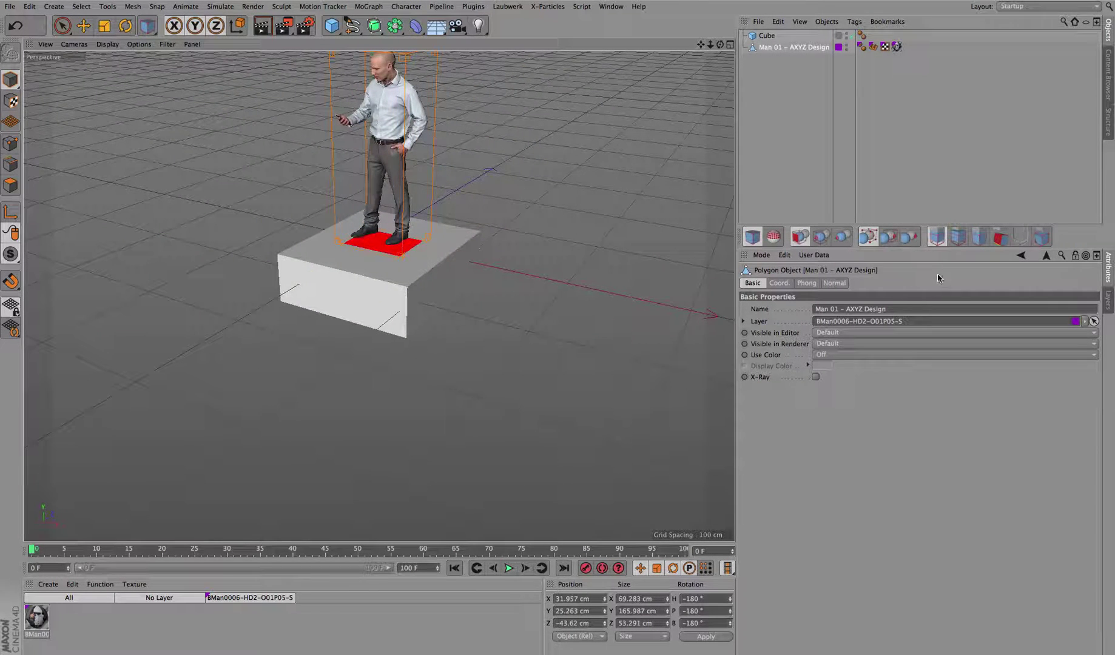
- Switch to the second snapping mode and snap the man to several corners of the slab's top, finishing at the one nearest its front edge
click(890, 237)
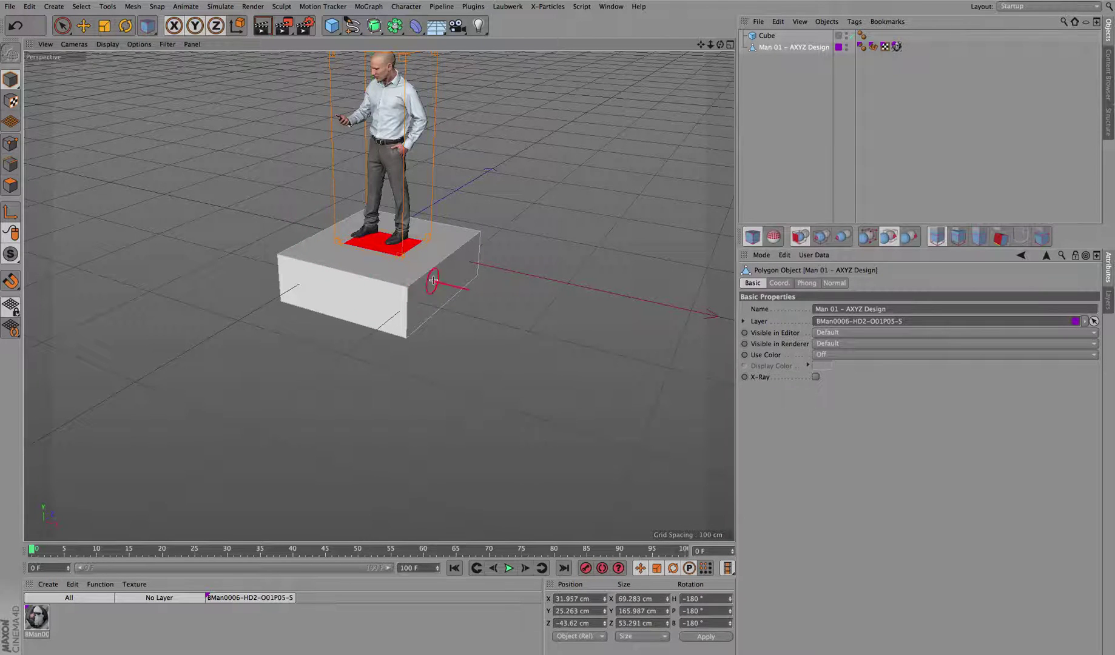
click(454, 234)
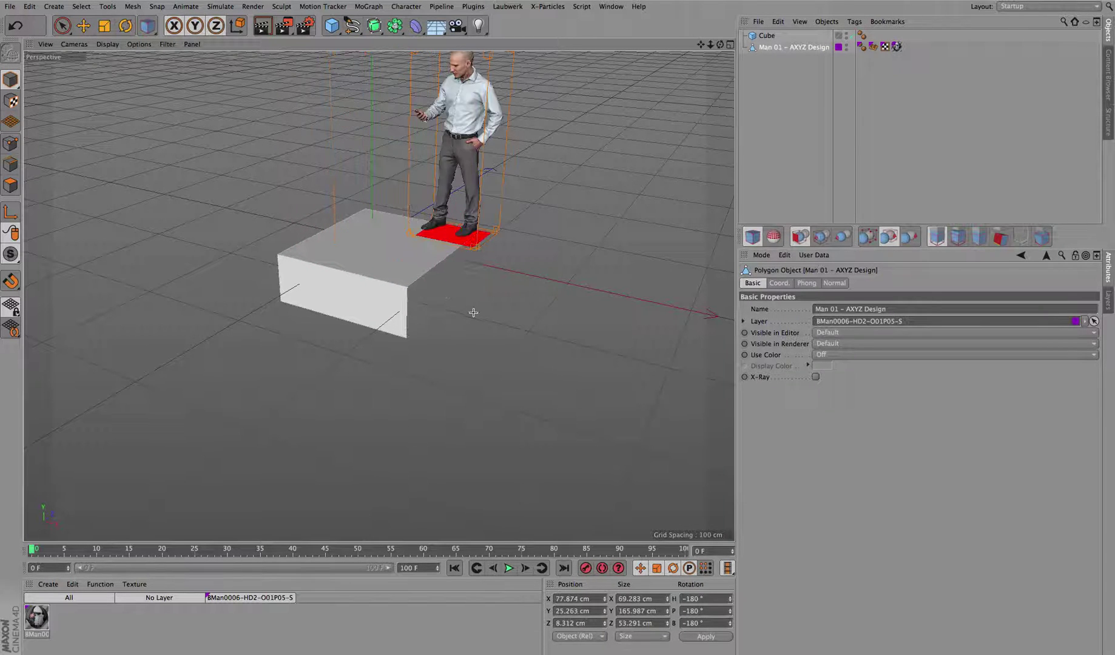
click(311, 249)
click(389, 271)
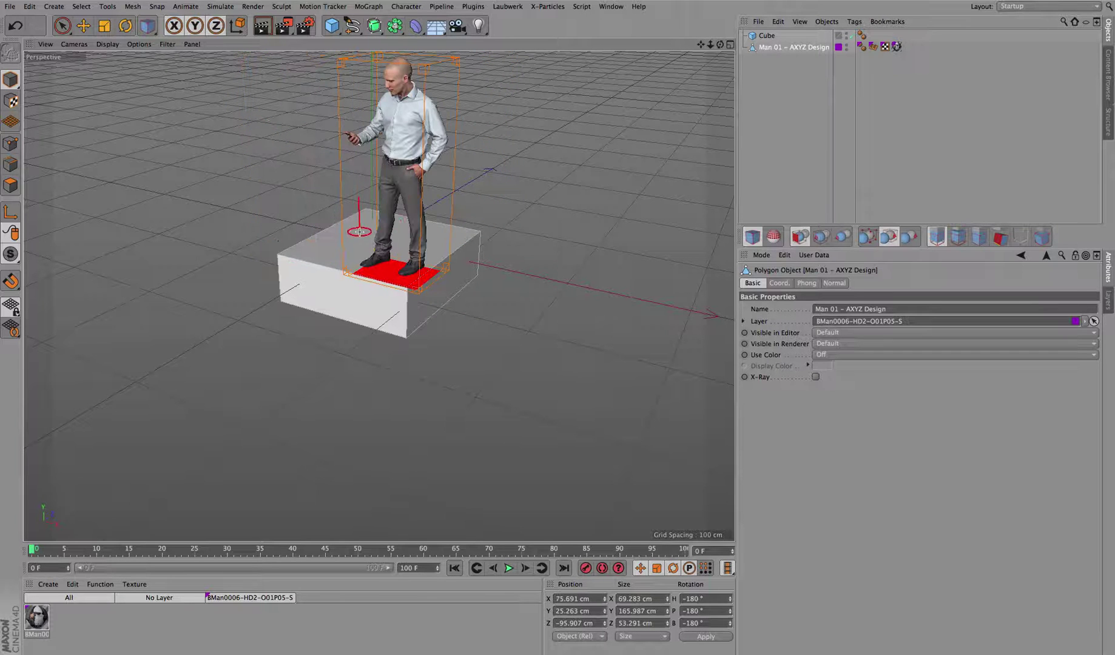
click(361, 226)
click(443, 229)
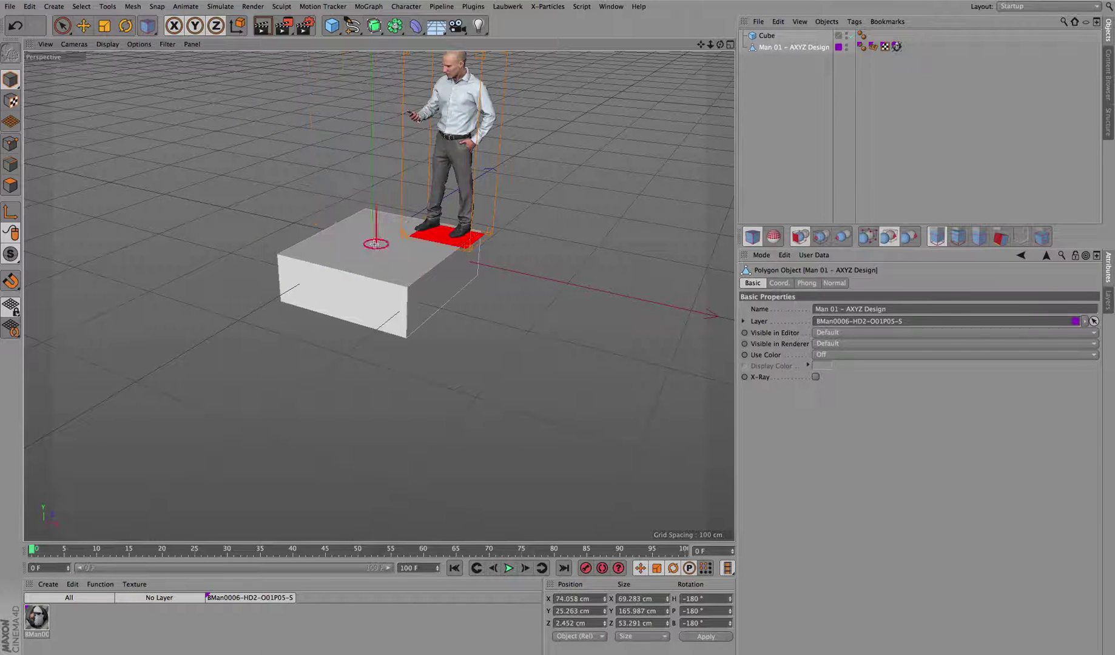
click(322, 253)
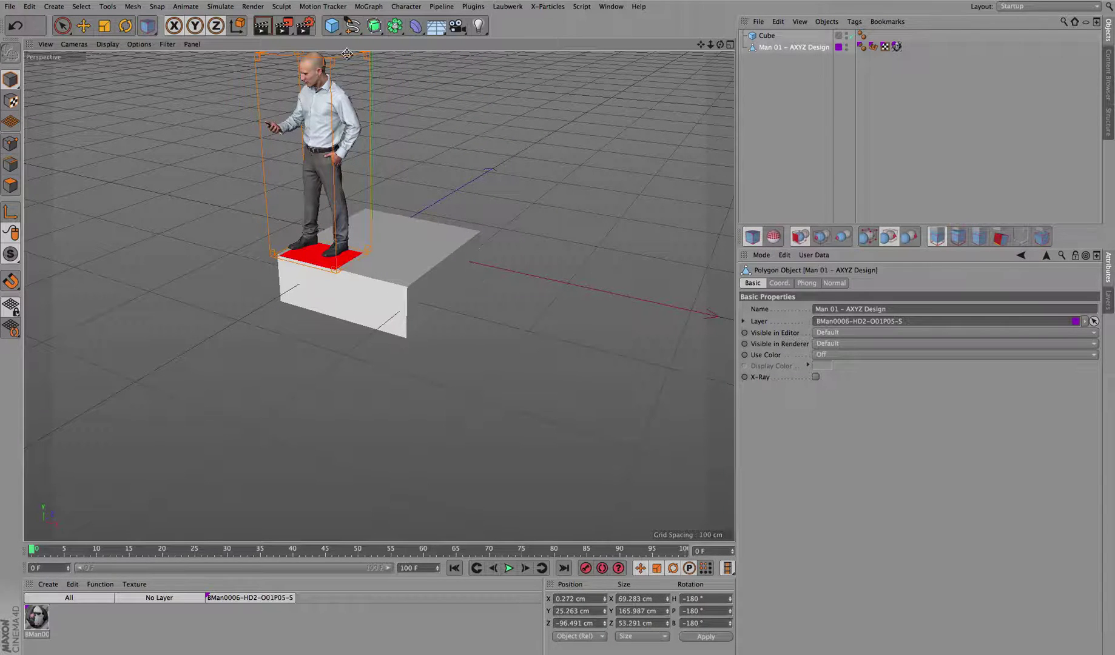
- Add a sphere primitive with a 100 cm radius, delete the cube, and select the man again
drag(332, 26, 554, 72)
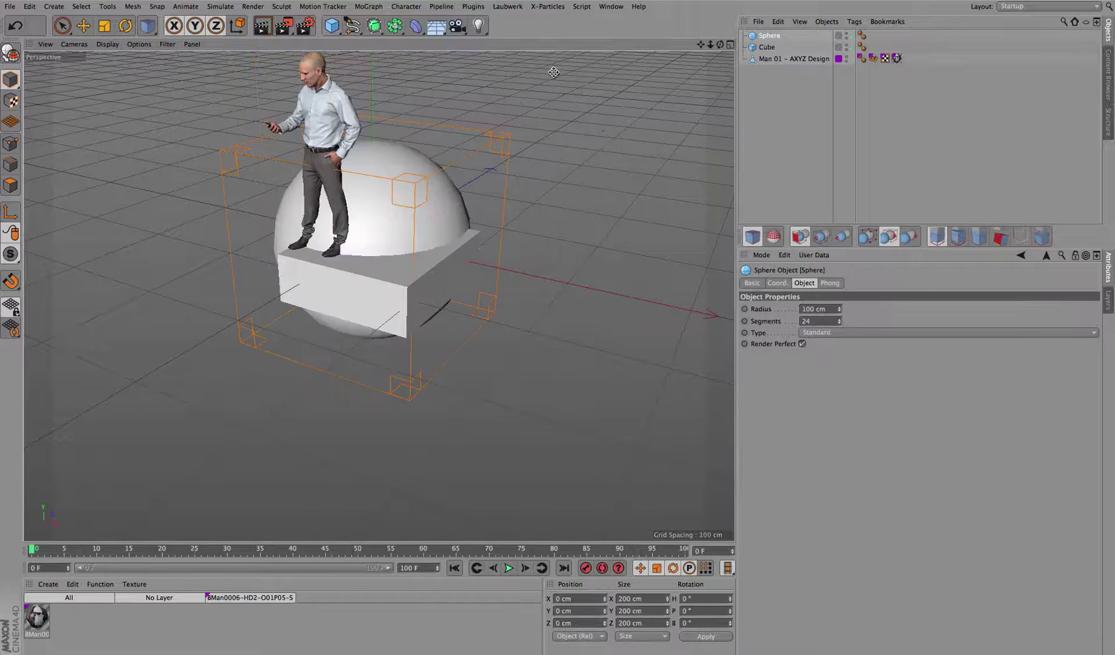
click(766, 47)
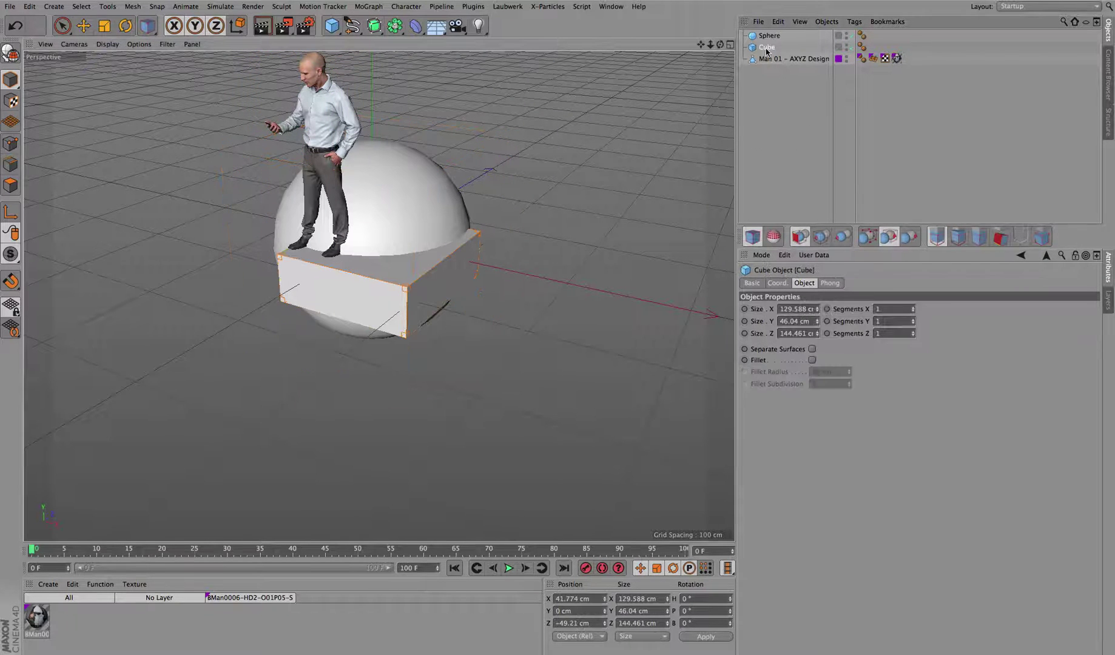
key(Delete)
drag(720, 45, 789, 3)
click(781, 48)
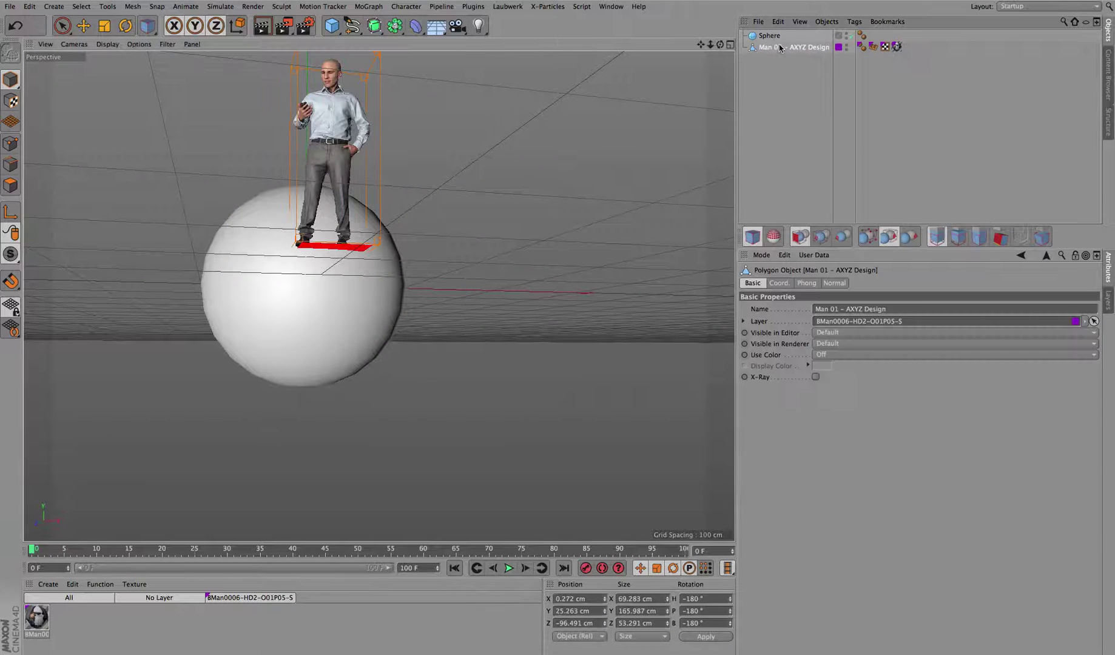
- Switch to the third snapping mode and snap the man's base onto the side of the sphere, aligned with its surface
drag(720, 45, 698, 76)
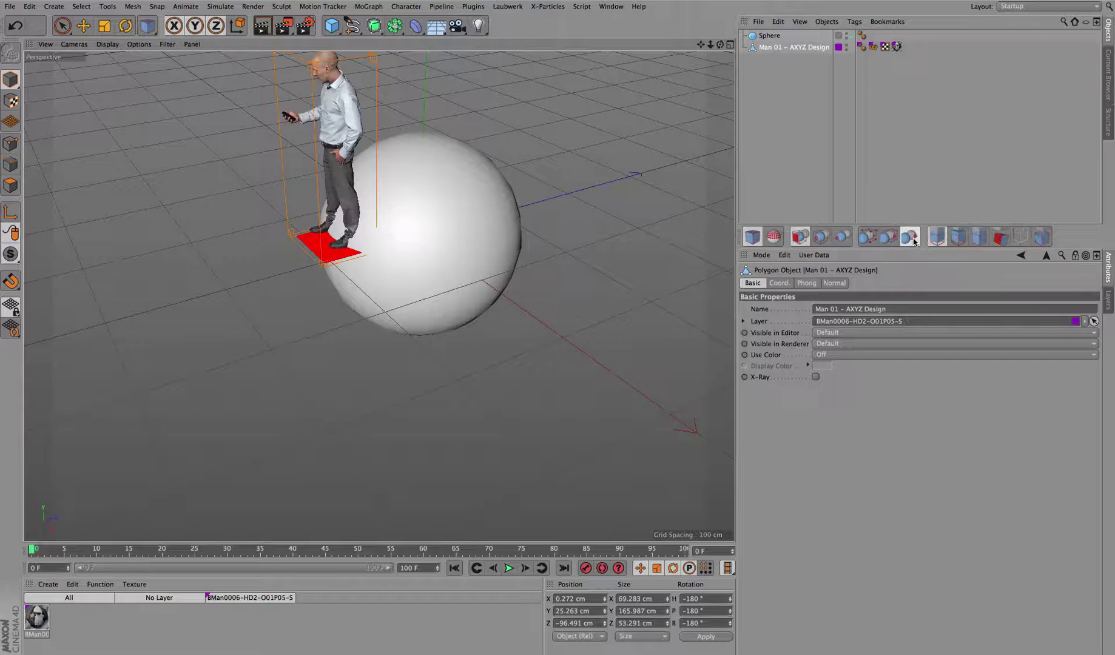
click(461, 165)
drag(479, 200, 510, 204)
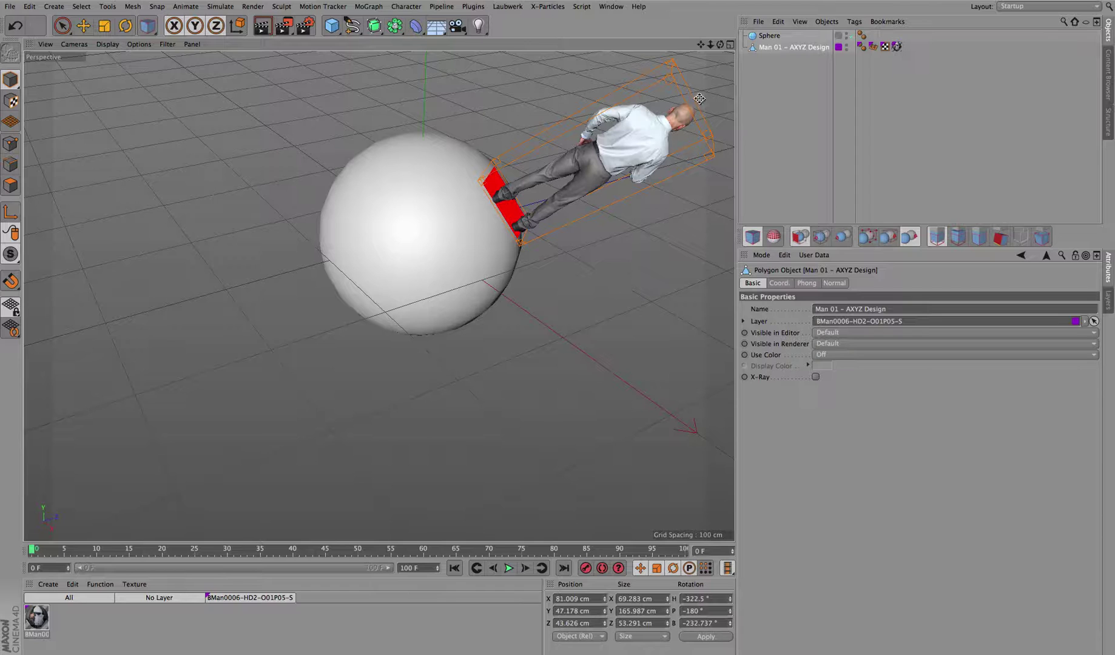
mouse_move(720, 44)
mouse_down()
mouse_move(743, 40)
mouse_move(731, 38)
mouse_up()
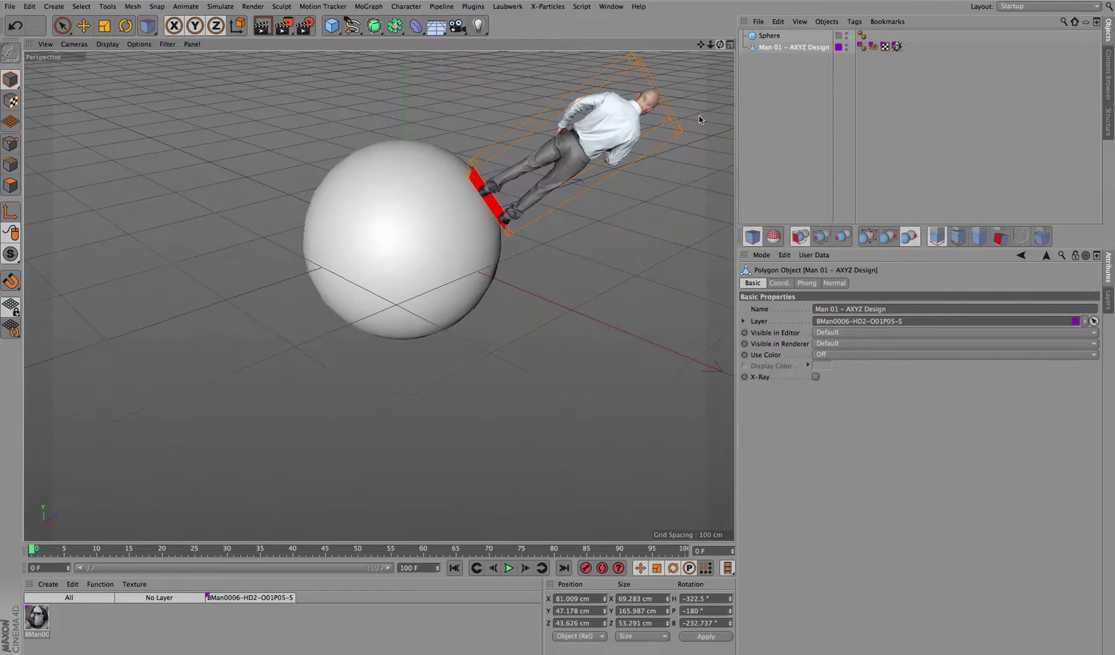
- Spin the man around the axis through his base, and snap him onto the upper part of the sphere
drag(621, 276, 716, 289)
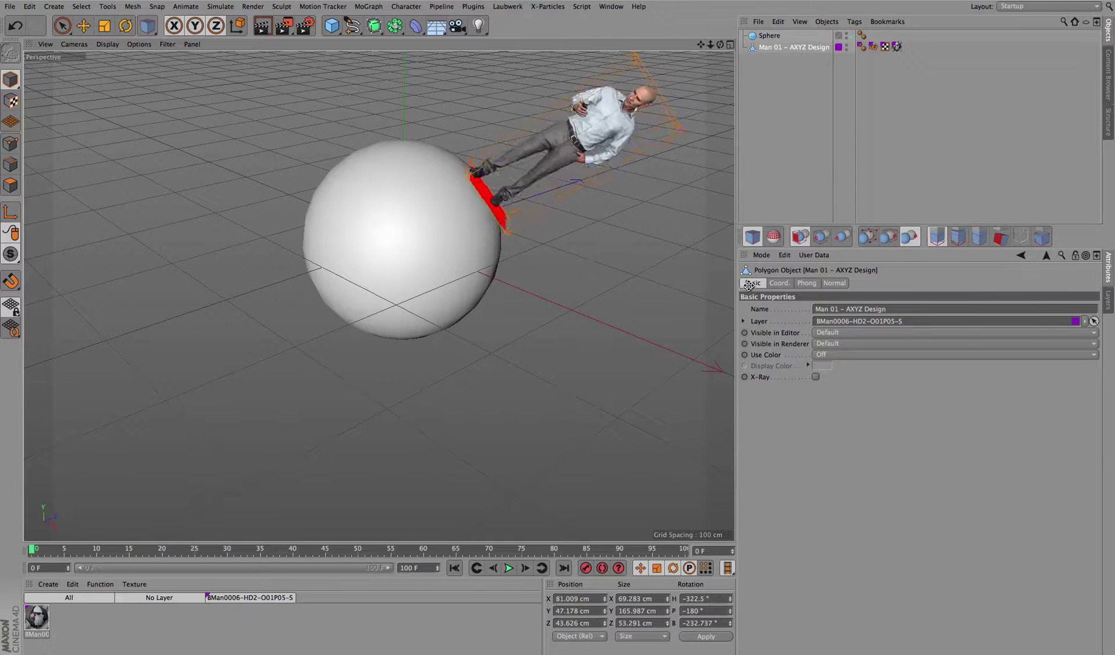
mouse_move(730, 286)
mouse_down()
mouse_move(766, 289)
mouse_move(712, 290)
mouse_up()
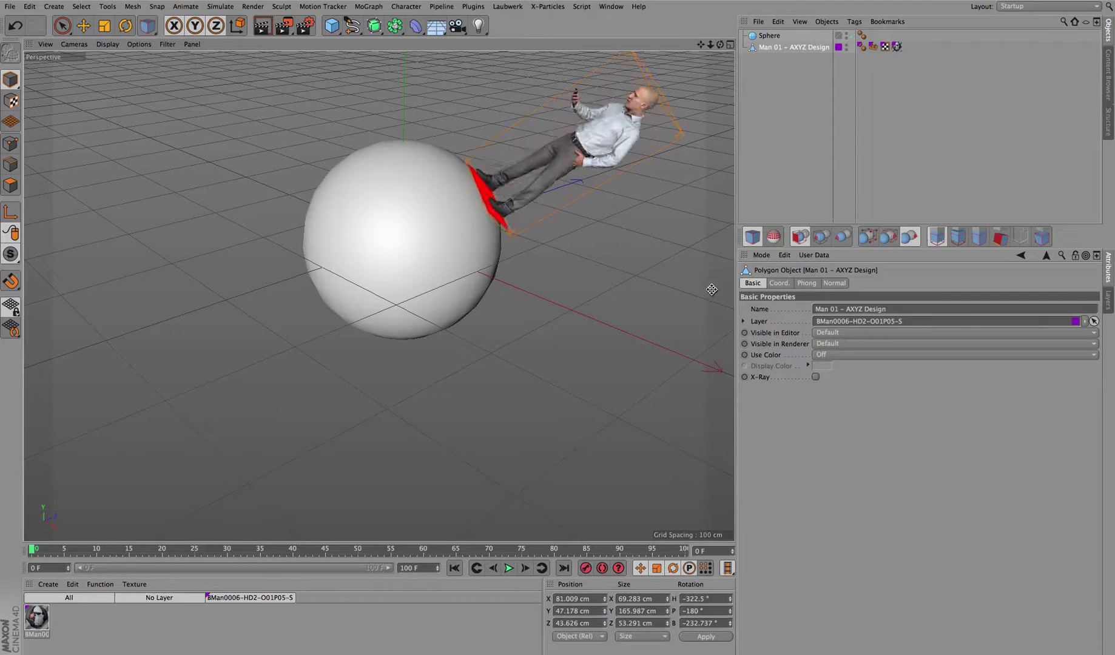
click(366, 164)
drag(585, 202, 697, 45)
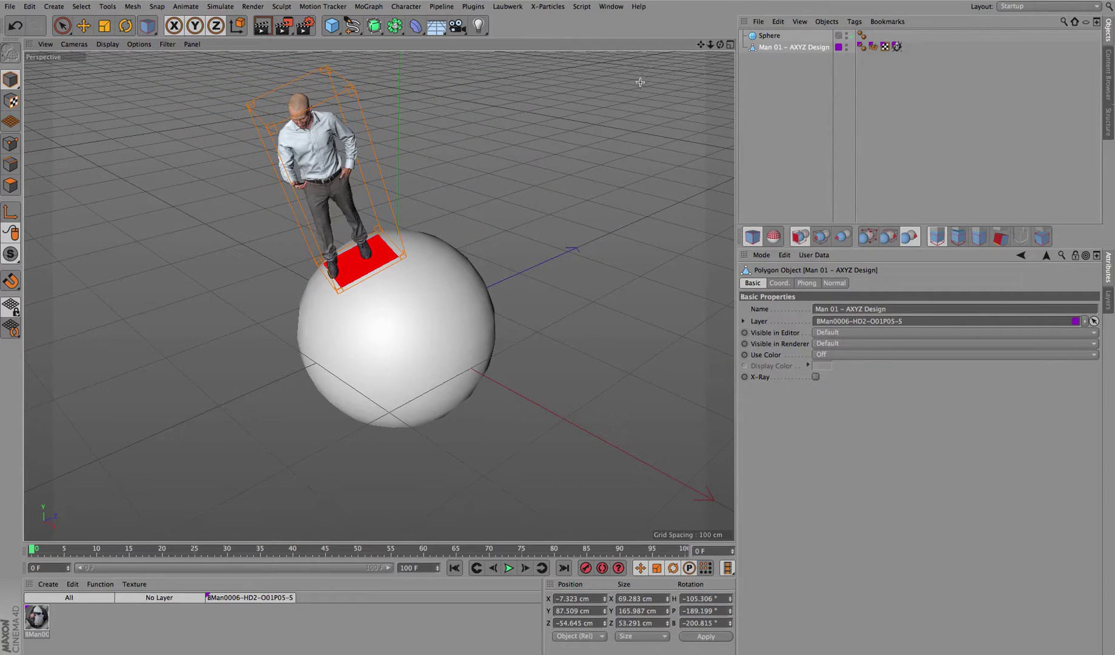